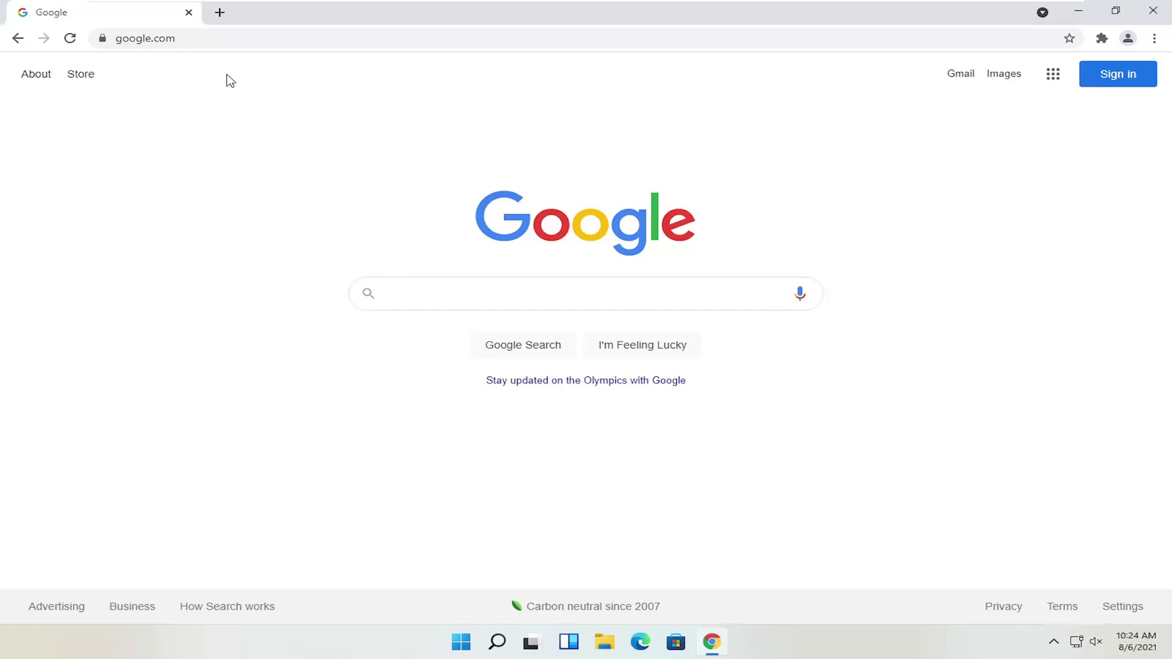
Step: Search the web for "canon printer drivers" and open the Canon U.S.A. Drivers & Downloads page from the results
key("ctrl+l")
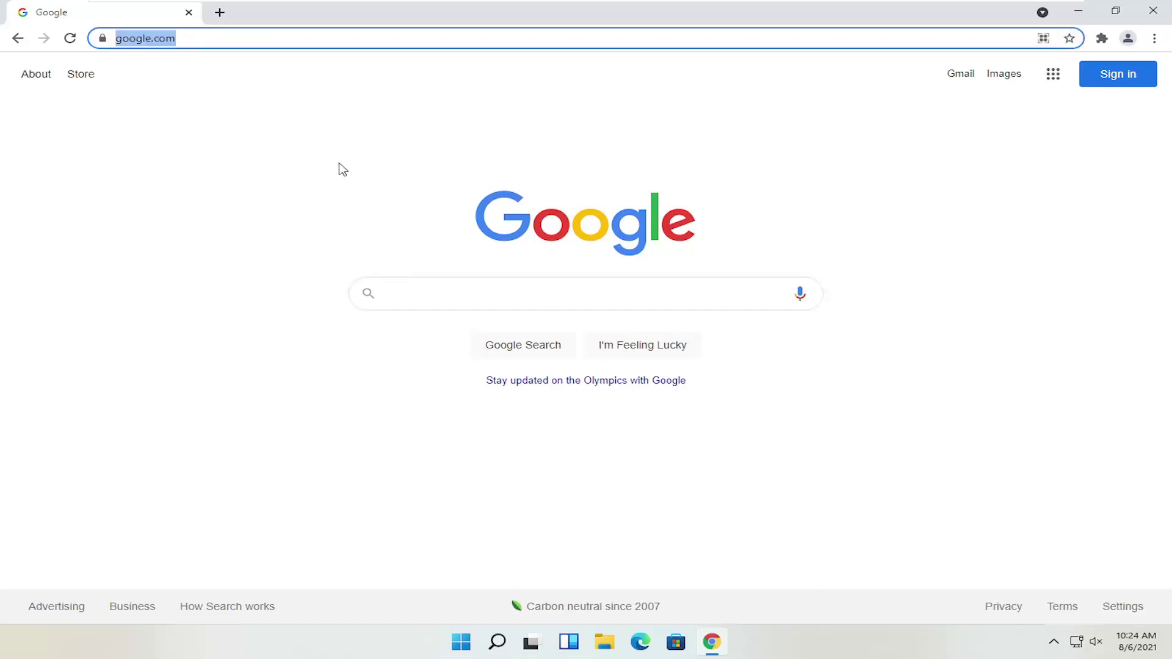
type("canon printer")
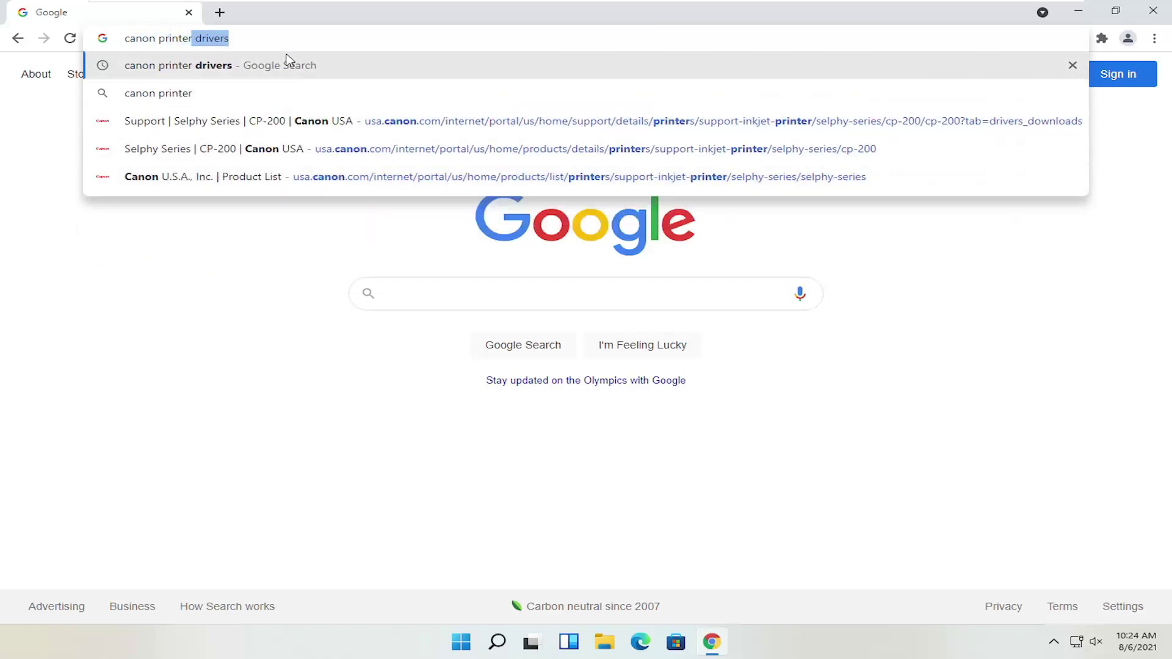
left_click(285, 71)
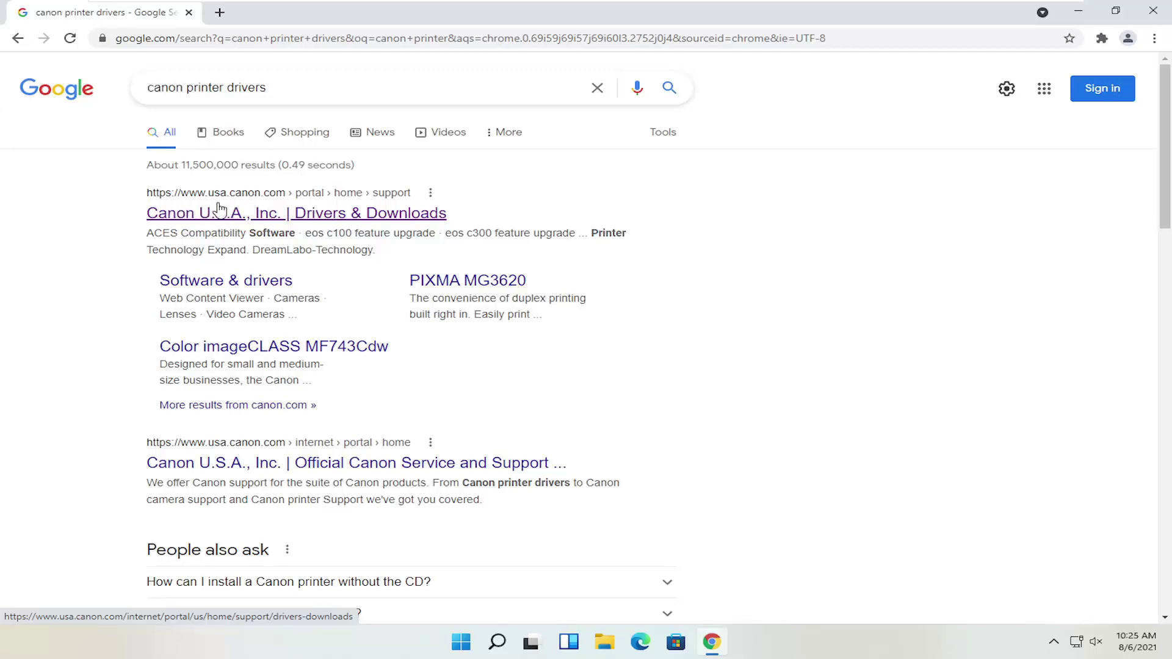
left_click(203, 215)
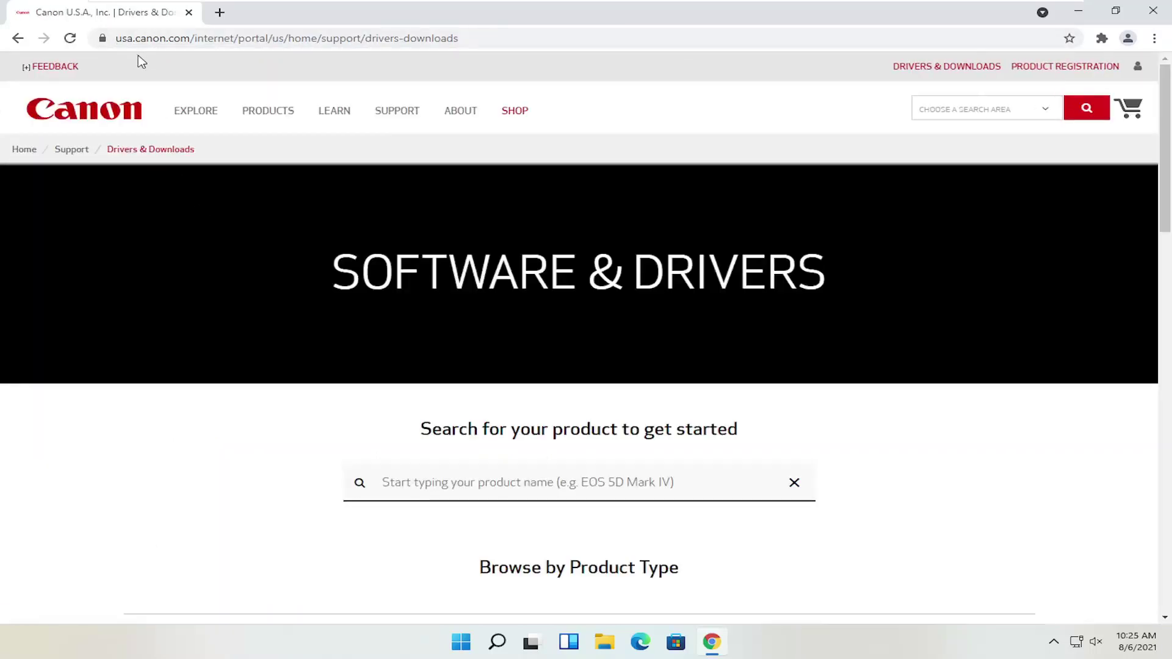
Step: Browse the device families listed for Printers and for Scanners, and return to the product type overview
scroll(492, 324, "down", 1)
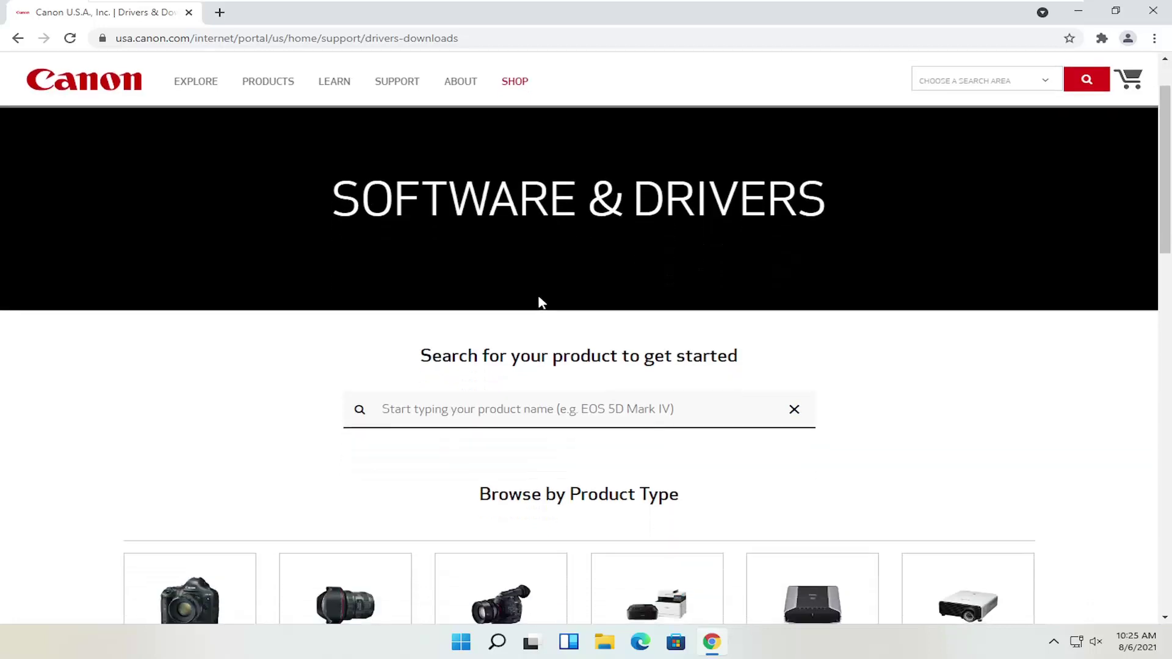
scroll(585, 354, "down", 1)
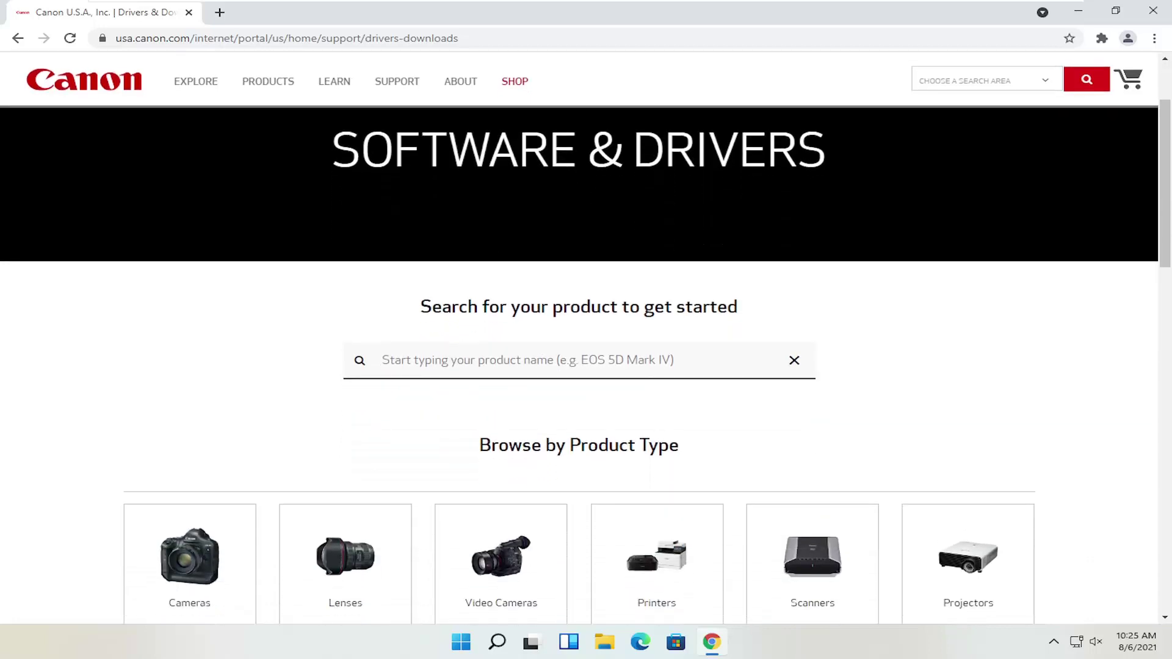
scroll(479, 286, "down", 3)
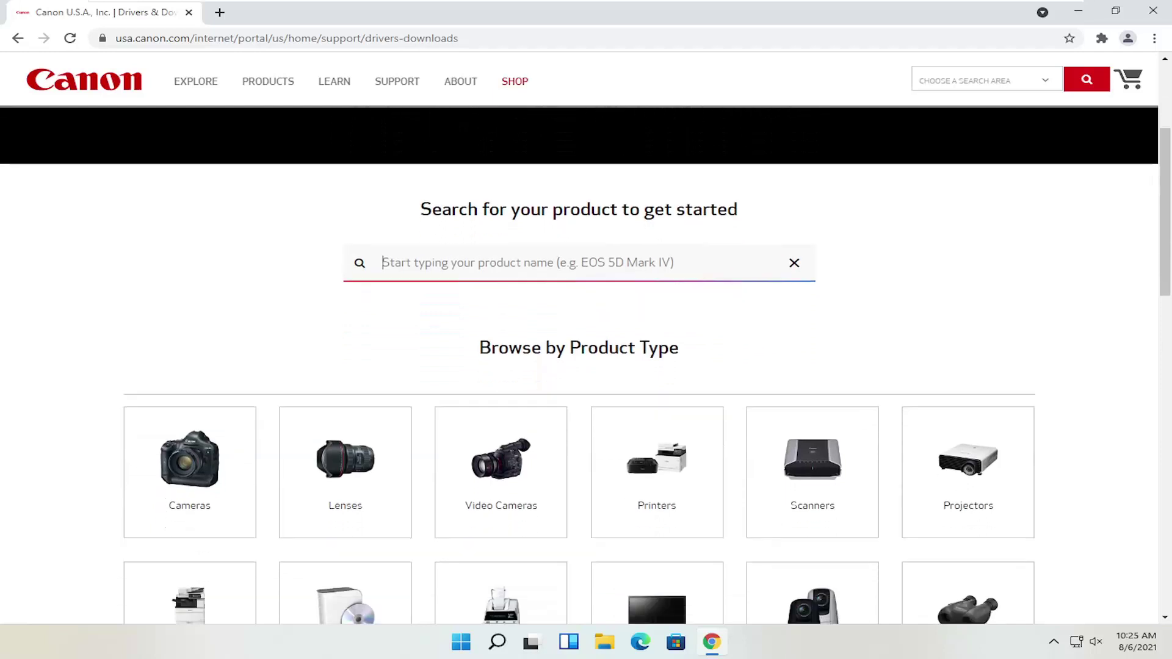
scroll(476, 287, "down", 1)
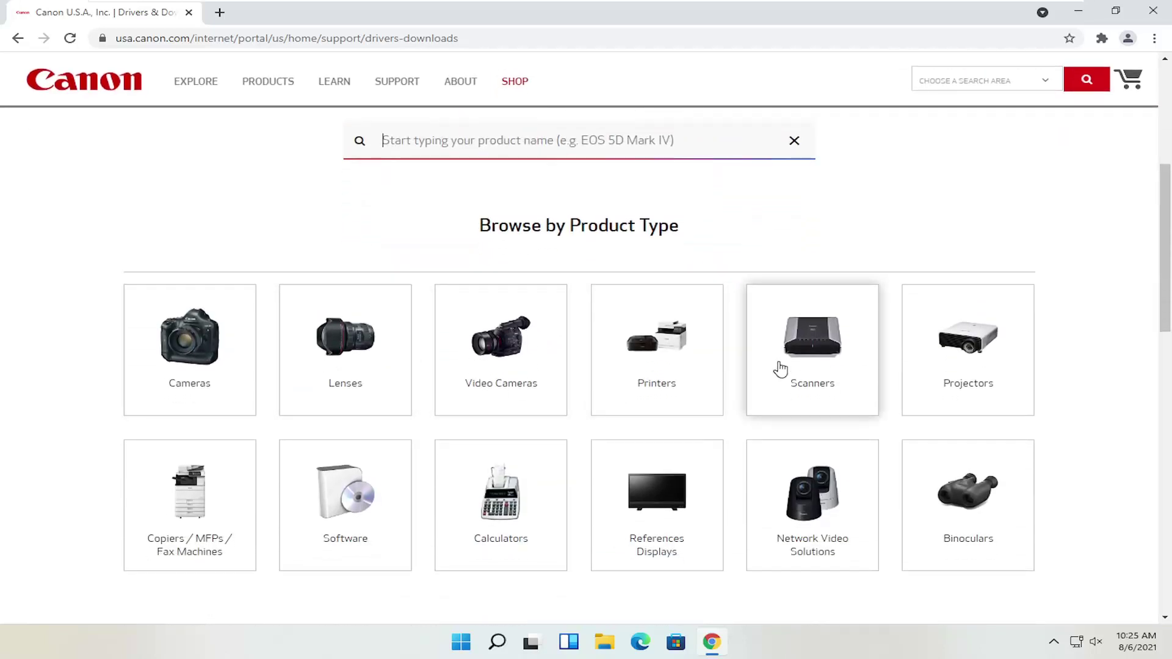
left_click(663, 357)
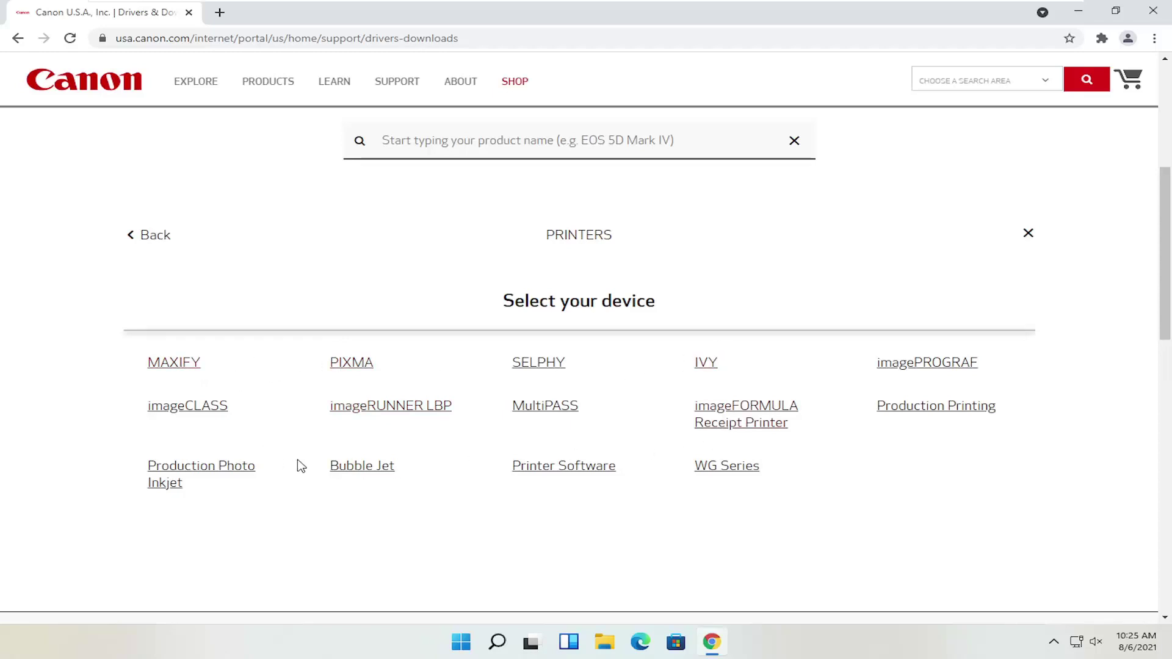
left_click(159, 241)
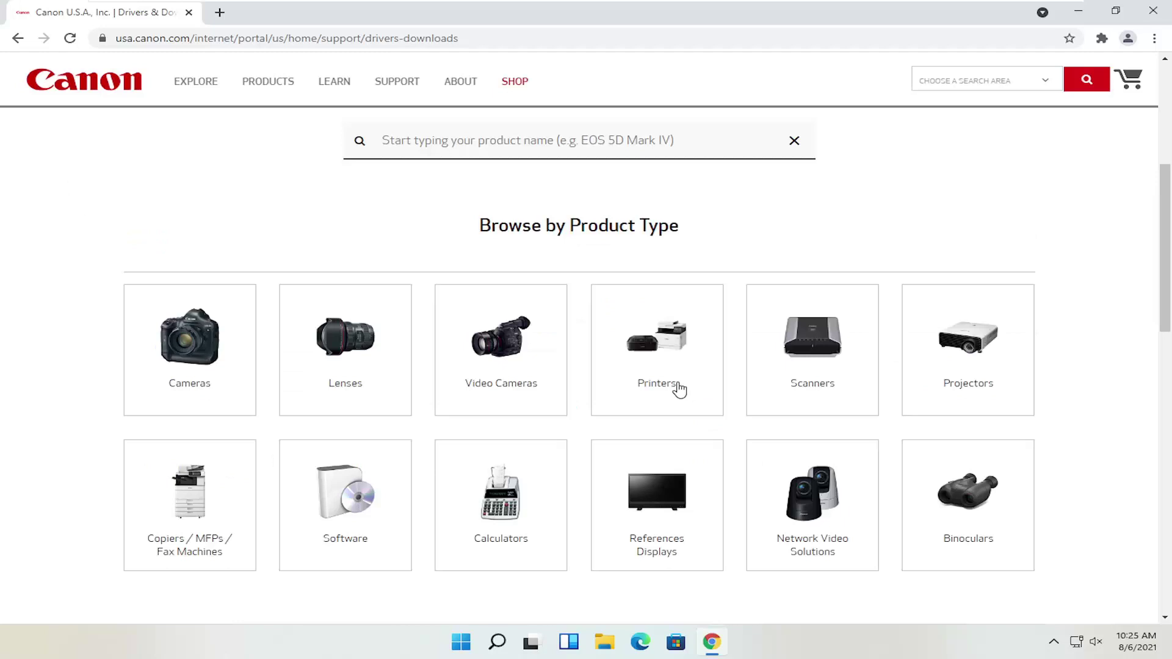
left_click(853, 359)
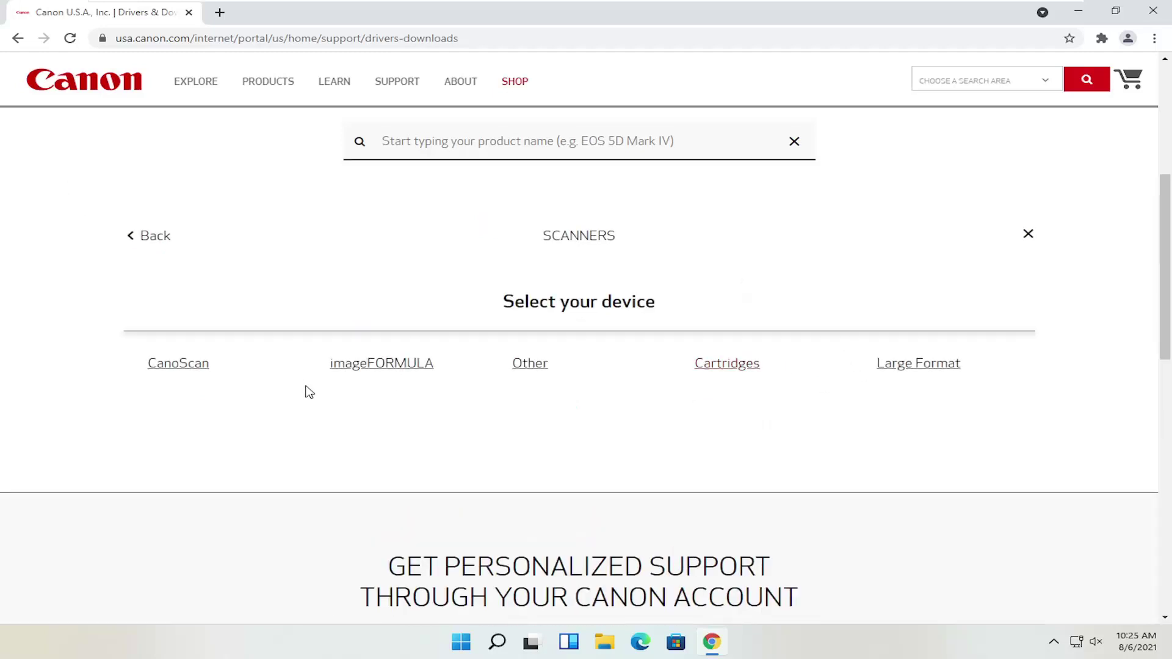
scroll(244, 336, "up", 2)
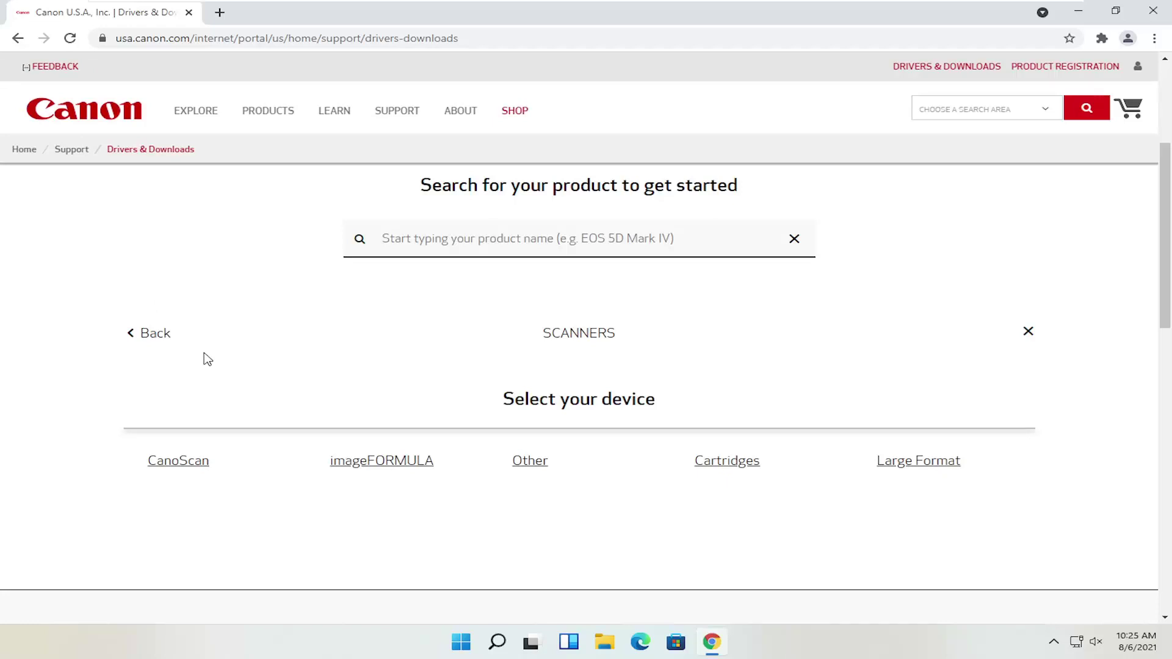
left_click(155, 333)
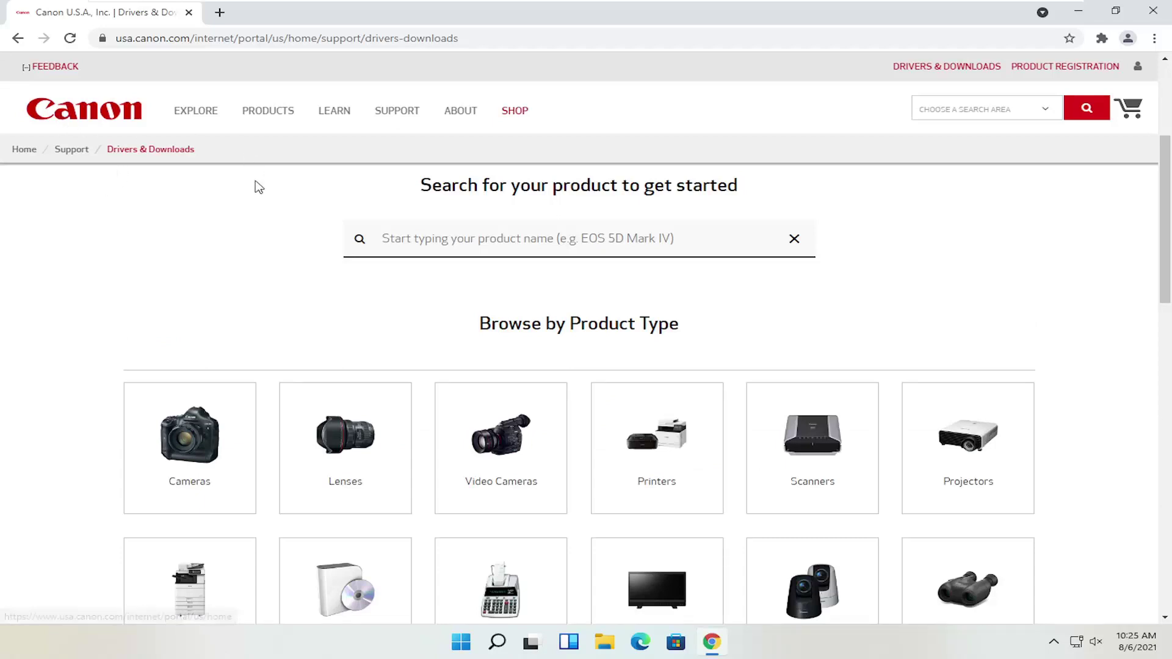
scroll(217, 246, "down", 1)
scroll(217, 245, "up", 1)
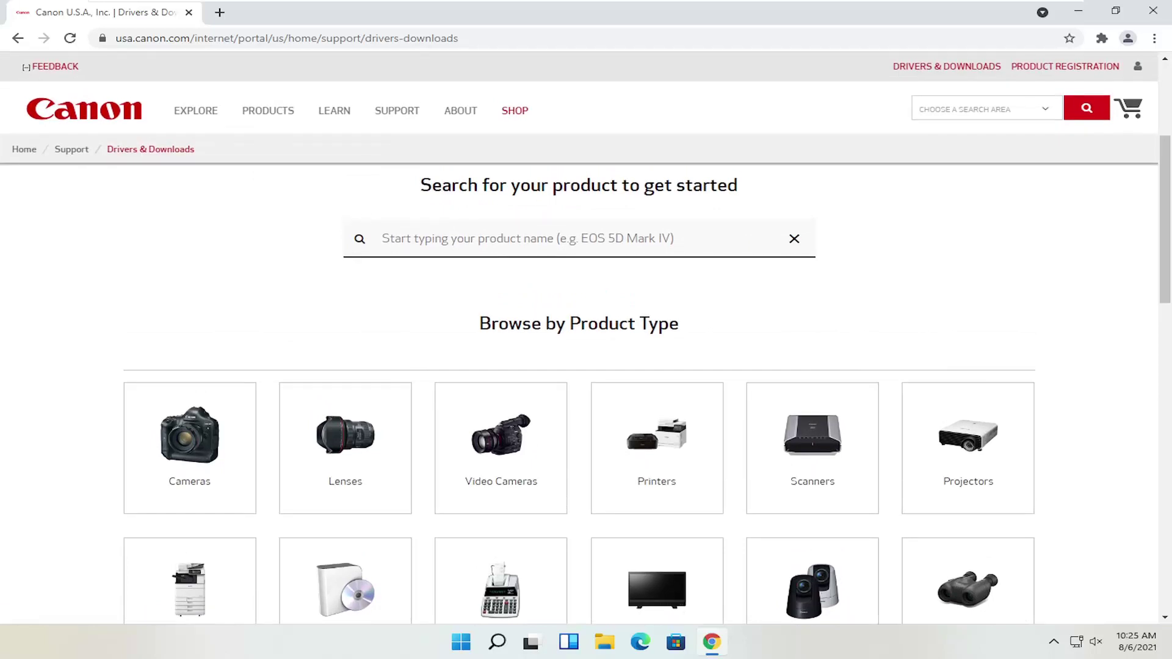
Step: Search the support page for "pixma mg2520" and open the PIXMA MG2520 (MG2500 Series) product page
left_click(527, 239)
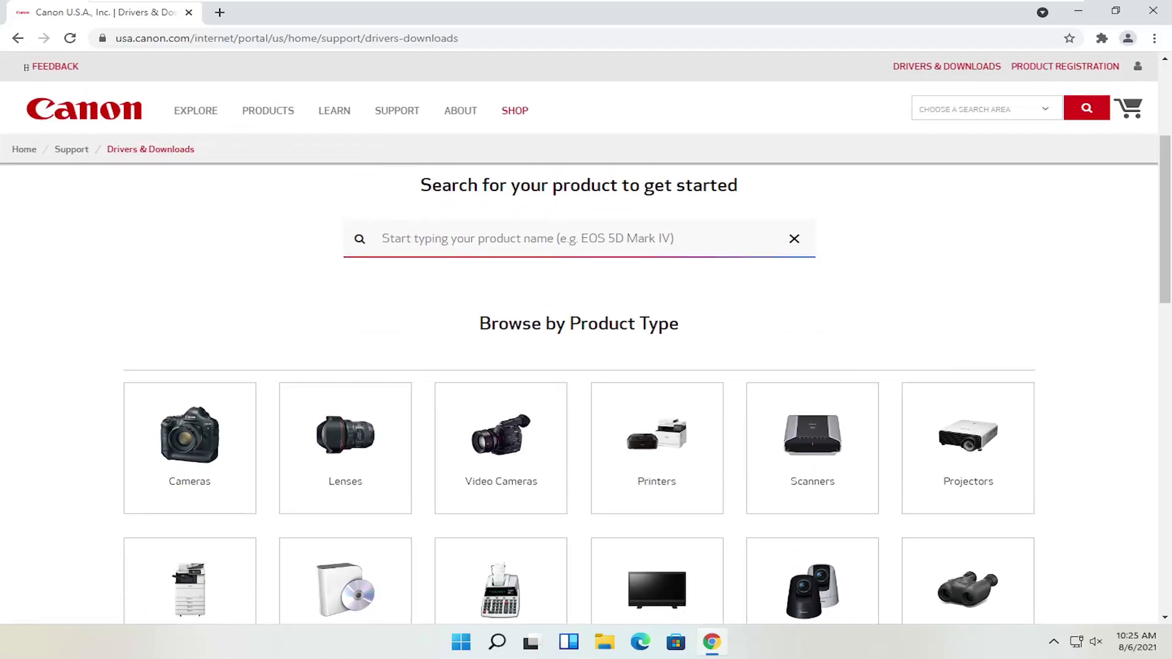
type("pixma ")
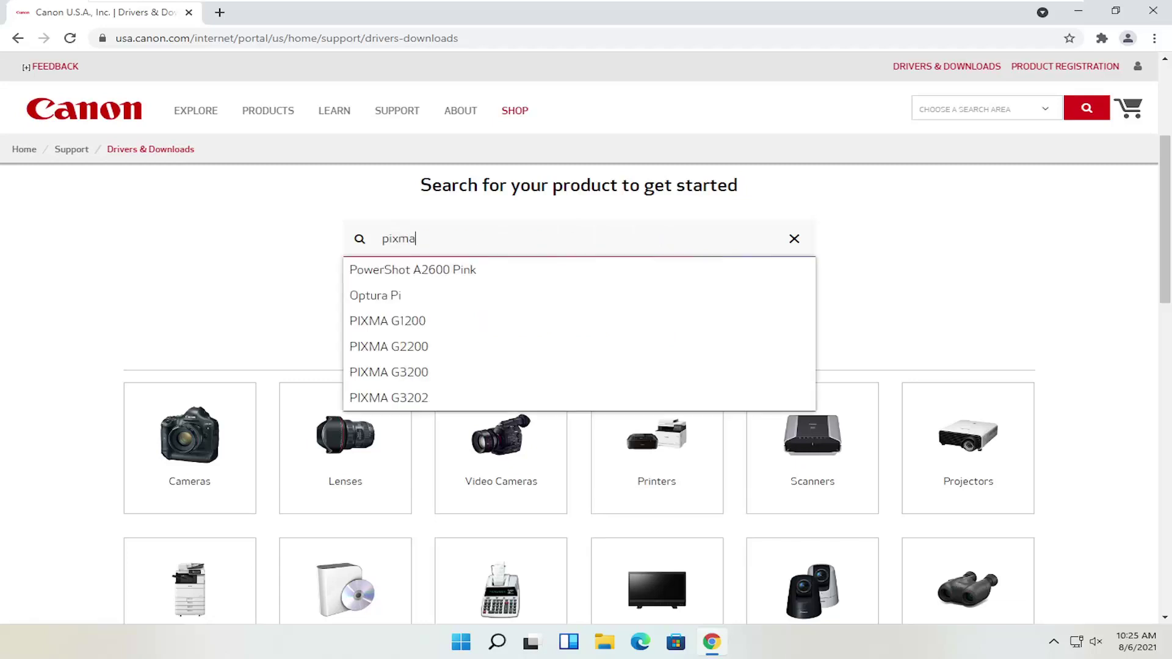
type("mg5")
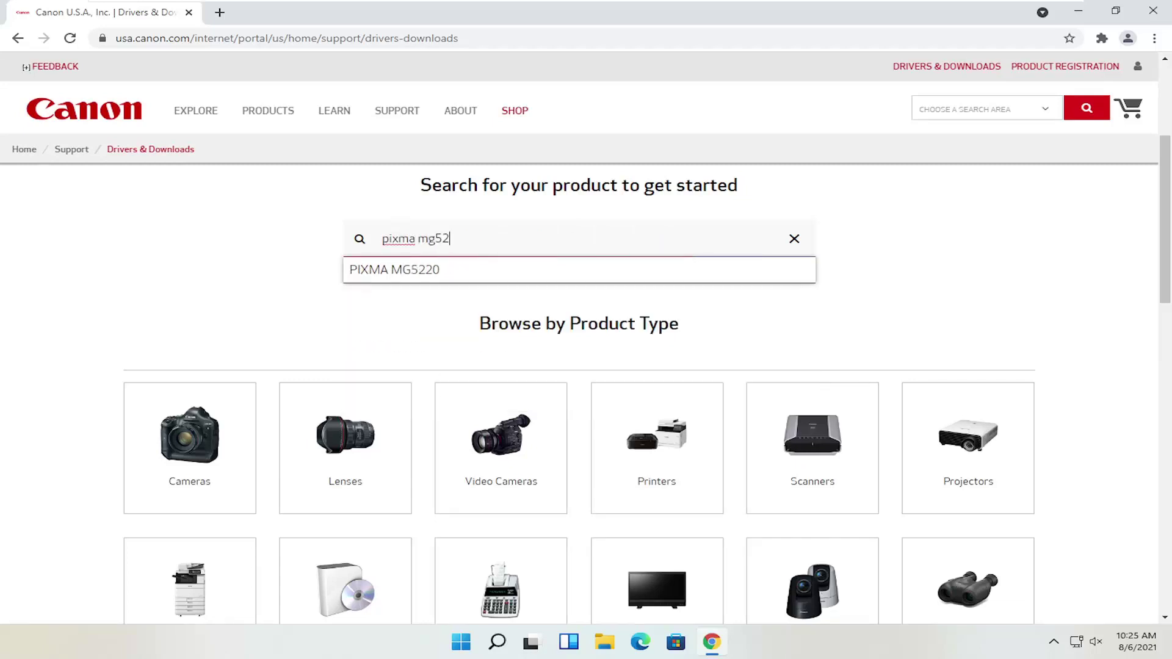
key("BackSpace")
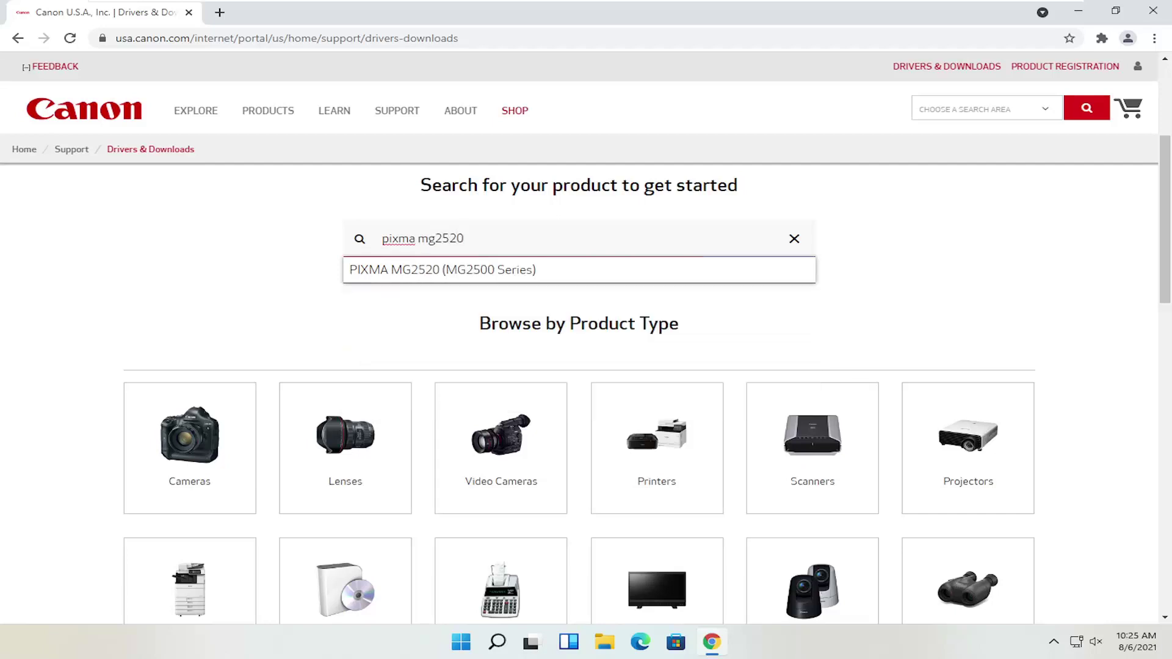
left_click(438, 273)
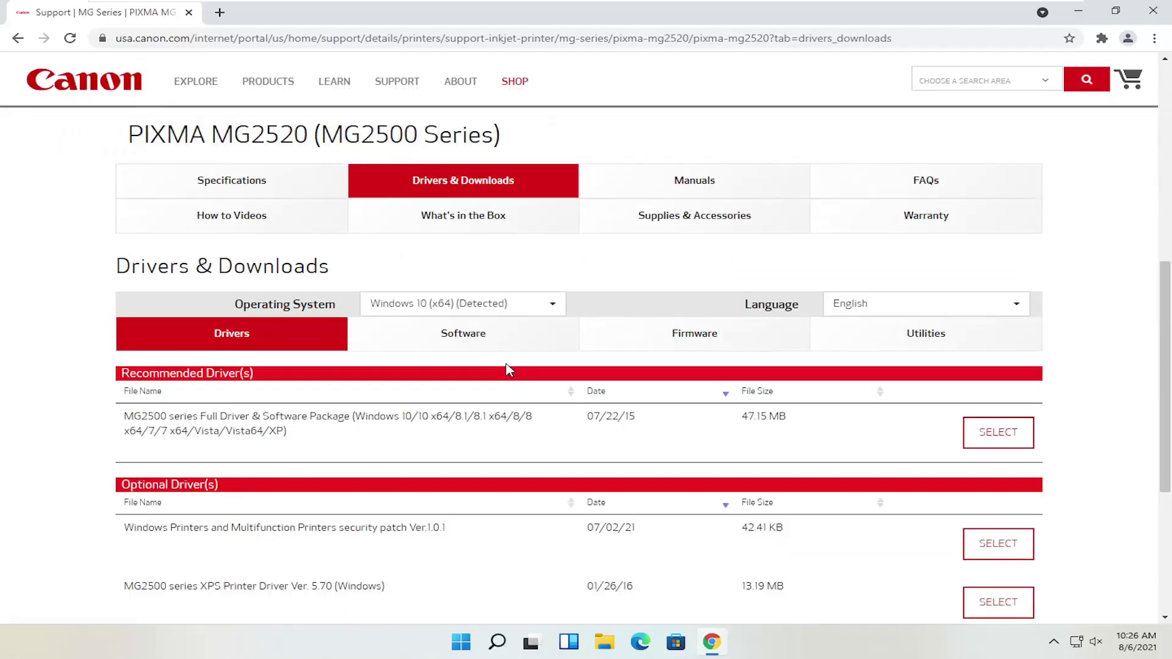
Step: Look over the available drivers and the specifications of the PIXMA MG2520, ending on its Drivers & Downloads section
scroll(468, 315, "down", 1)
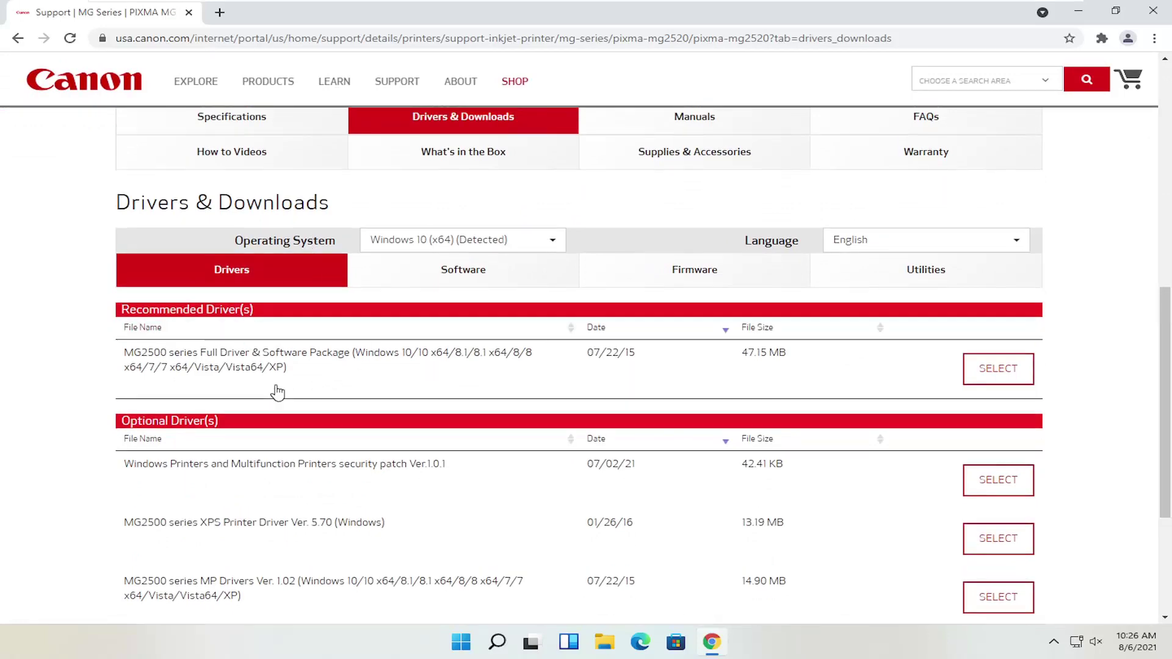
scroll(269, 379, "up", 2)
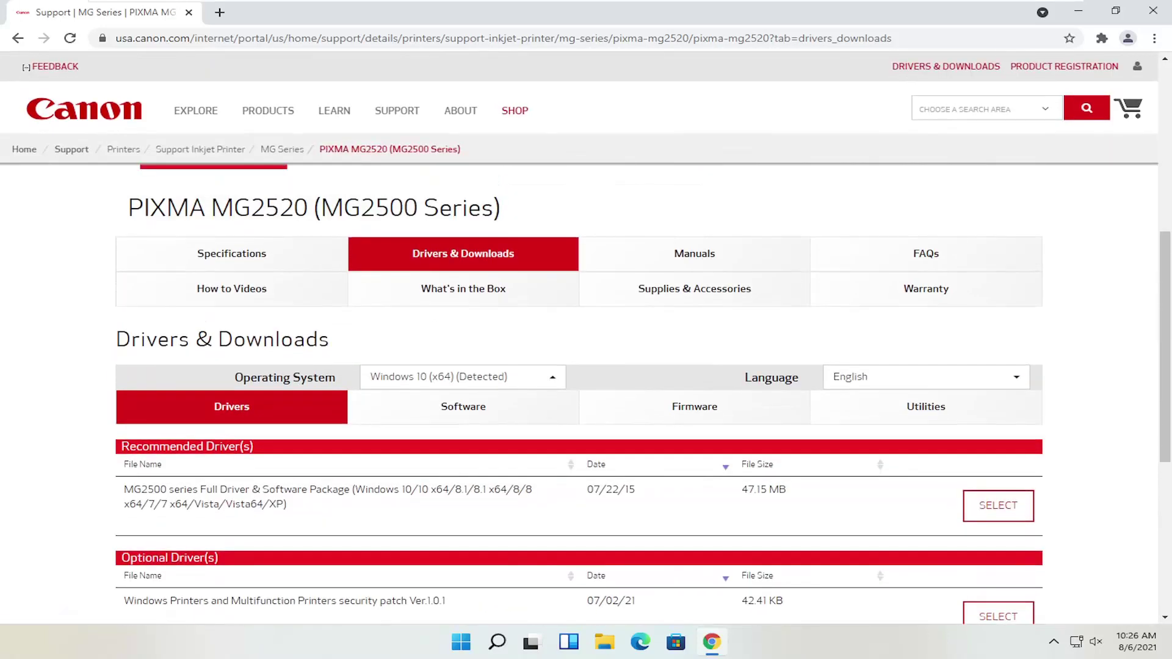
left_click(260, 257)
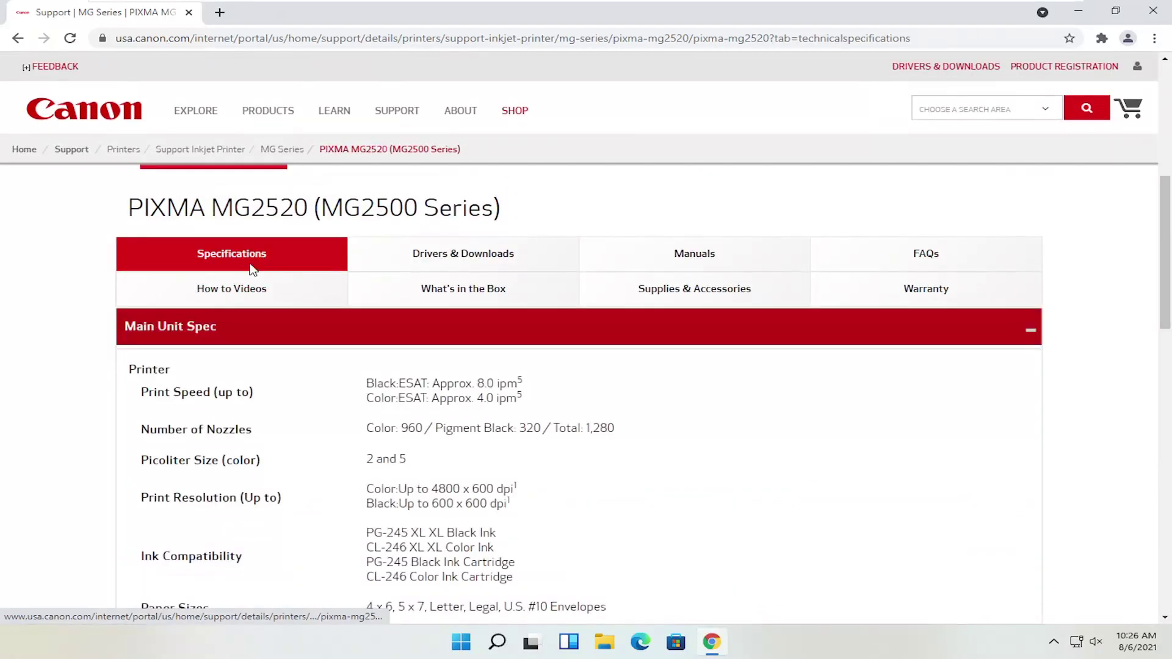
scroll(411, 400, "down", 2)
scroll(430, 369, "up", 3)
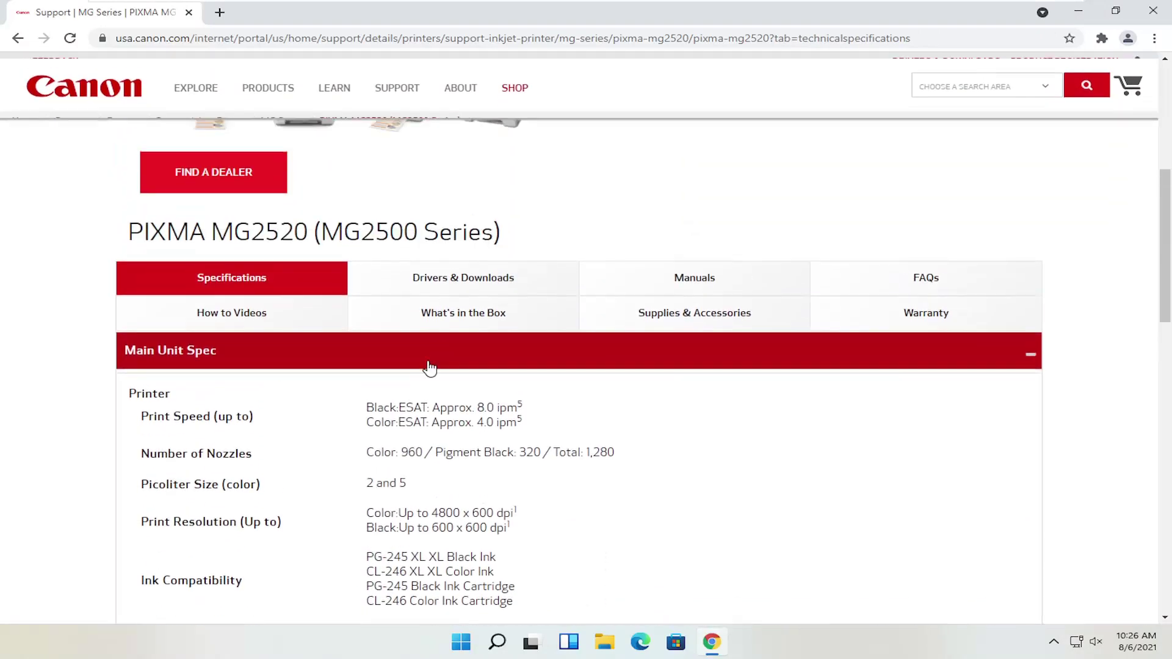
left_click(441, 285)
scroll(320, 397, "down", 2)
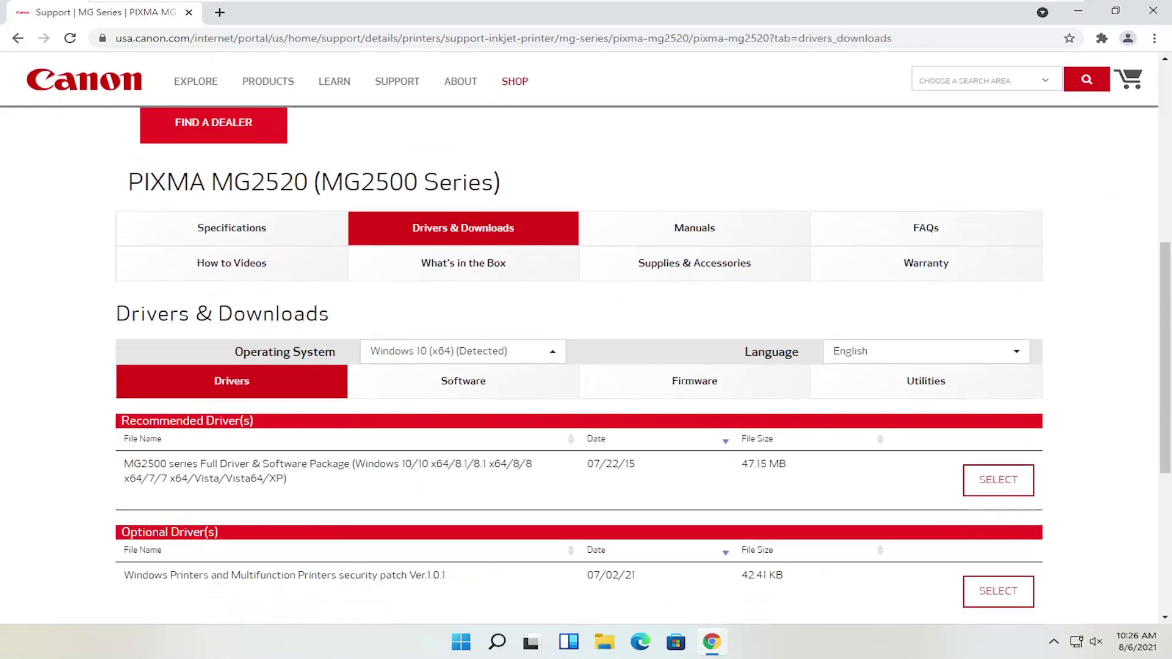
Step: Look through the printer's Manuals, How to Videos and Specifications sections, and return to Drivers & Downloads
scroll(549, 329, "up", 1)
left_click(604, 241)
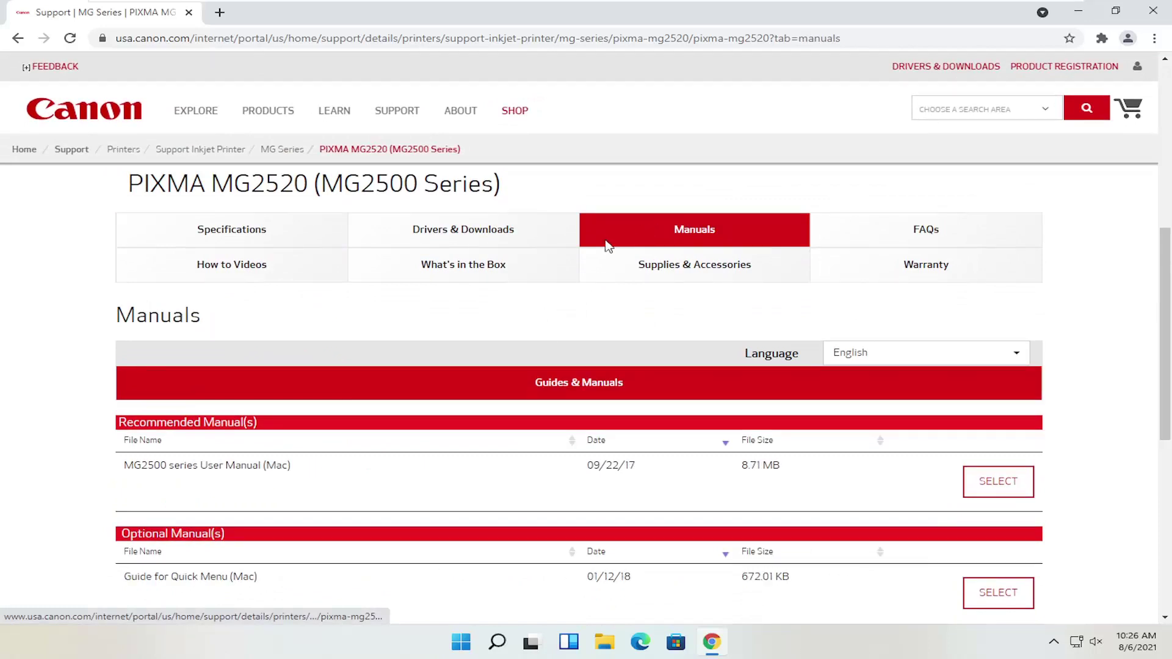
scroll(276, 420, "down", 1)
scroll(497, 405, "down", 1)
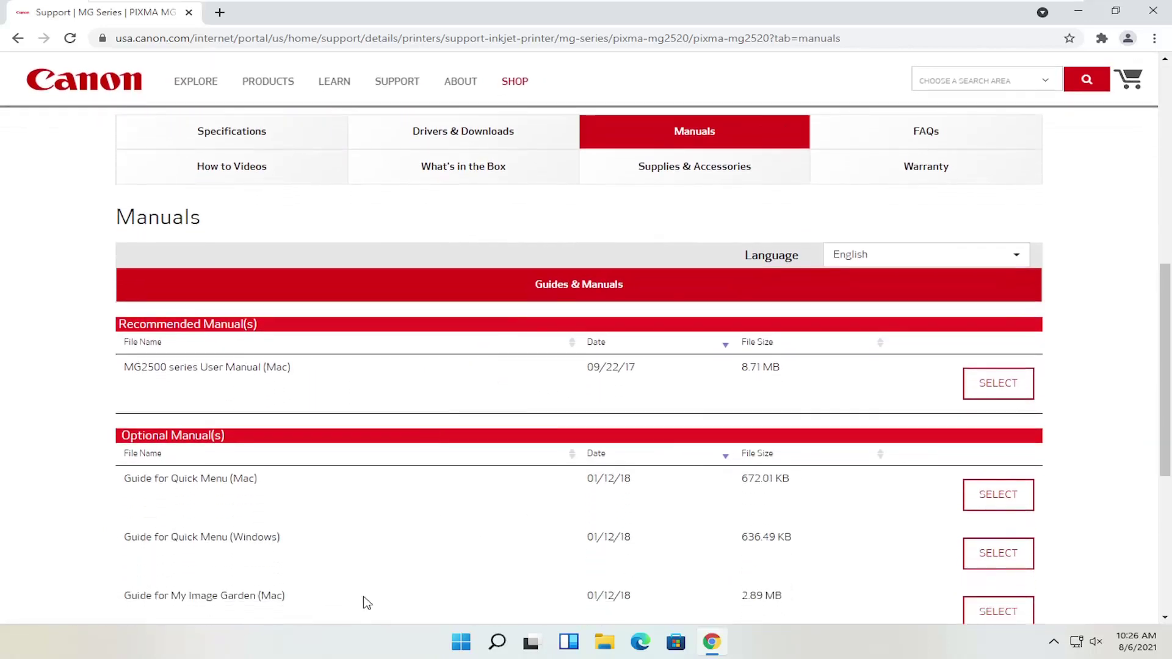
scroll(659, 405, "up", 2)
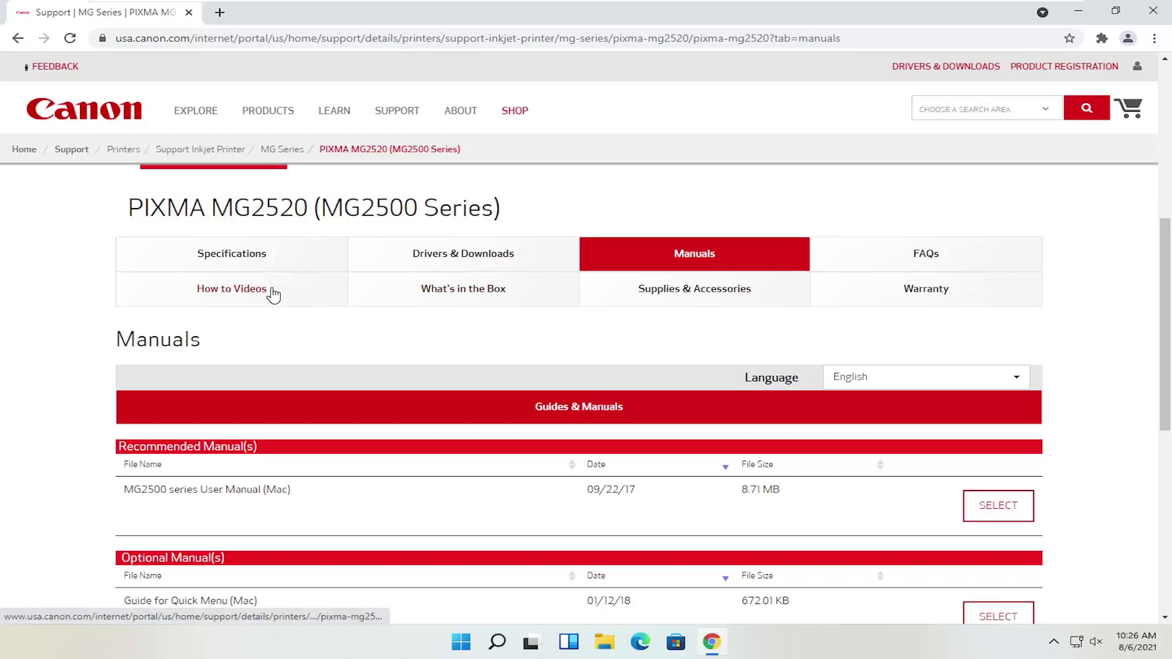
left_click(266, 289)
scroll(448, 400, "up", 1)
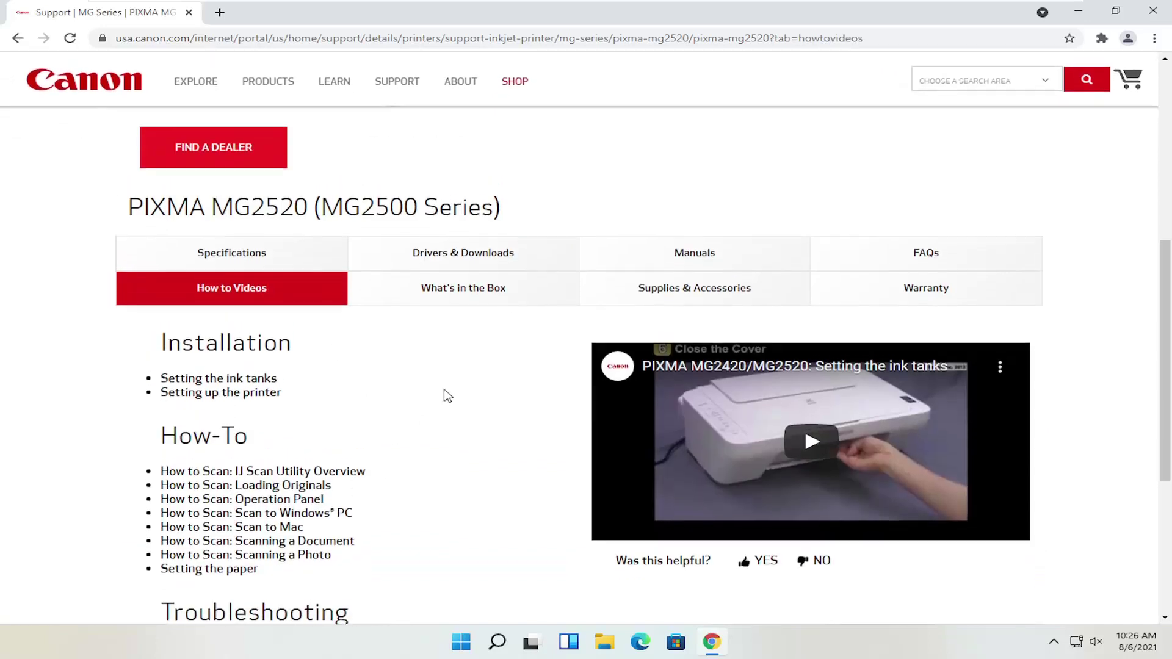
left_click(277, 283)
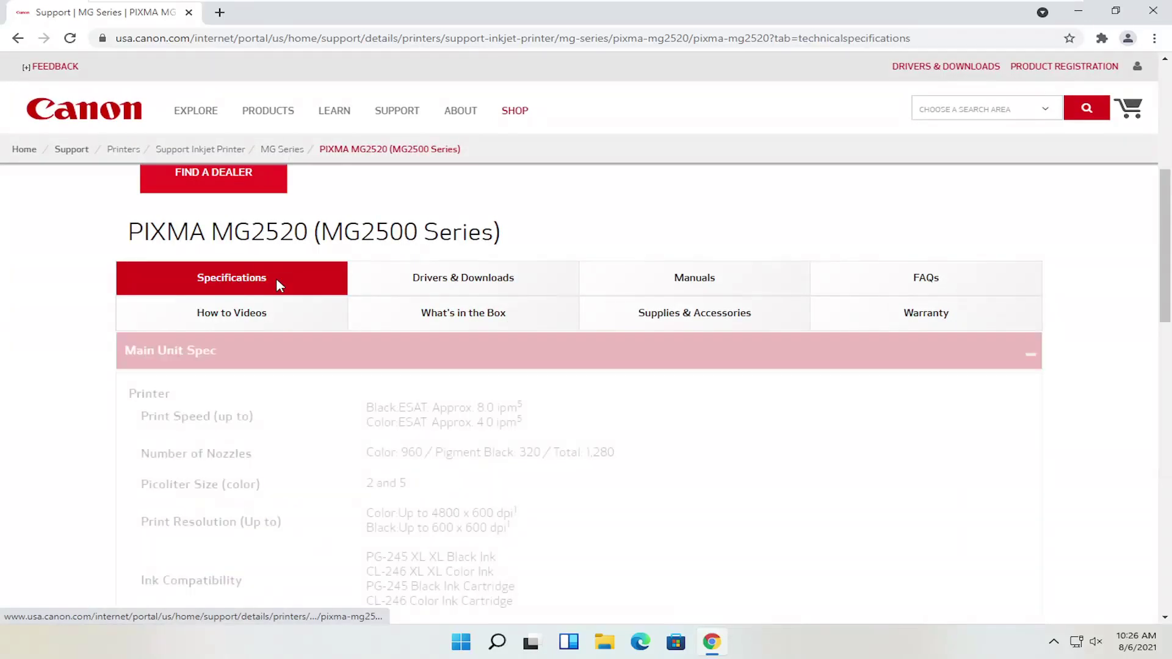
left_click(477, 278)
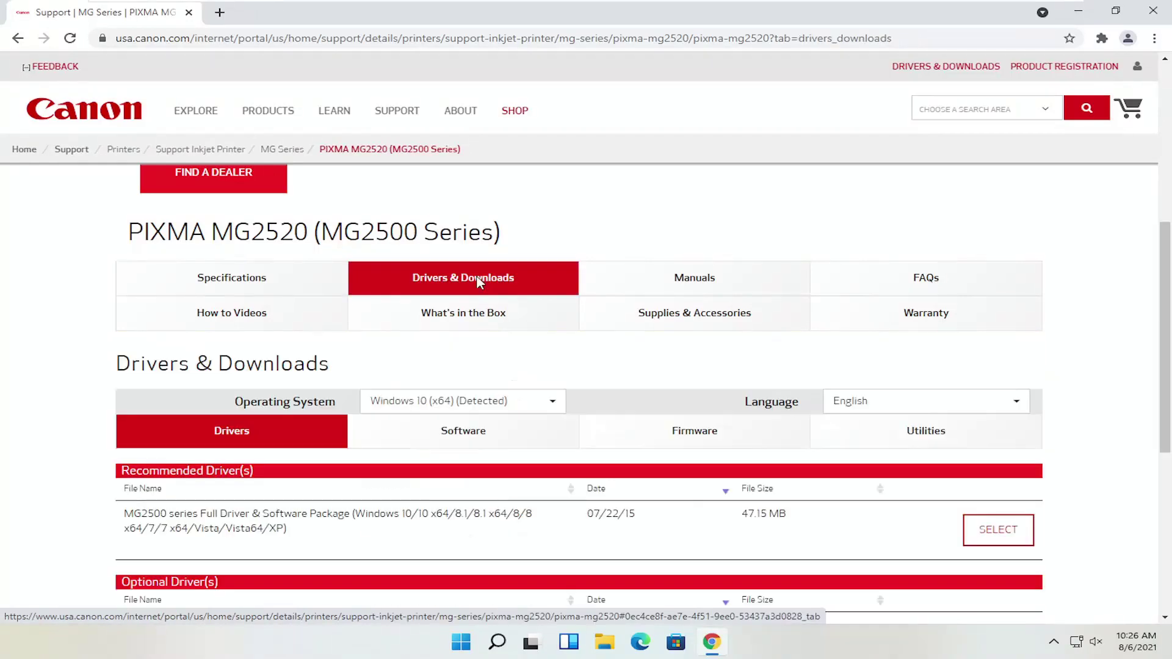
Step: Review the operating system choices offered for the driver downloads and close the list without picking another one
scroll(469, 274, "down", 2)
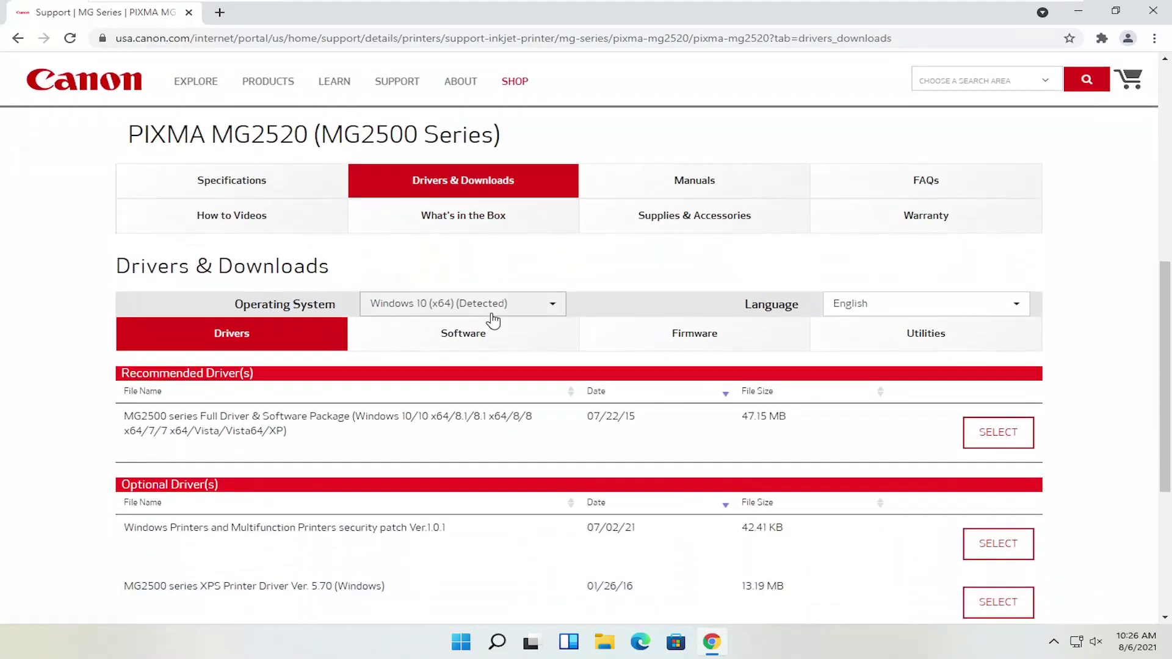
left_click(488, 304)
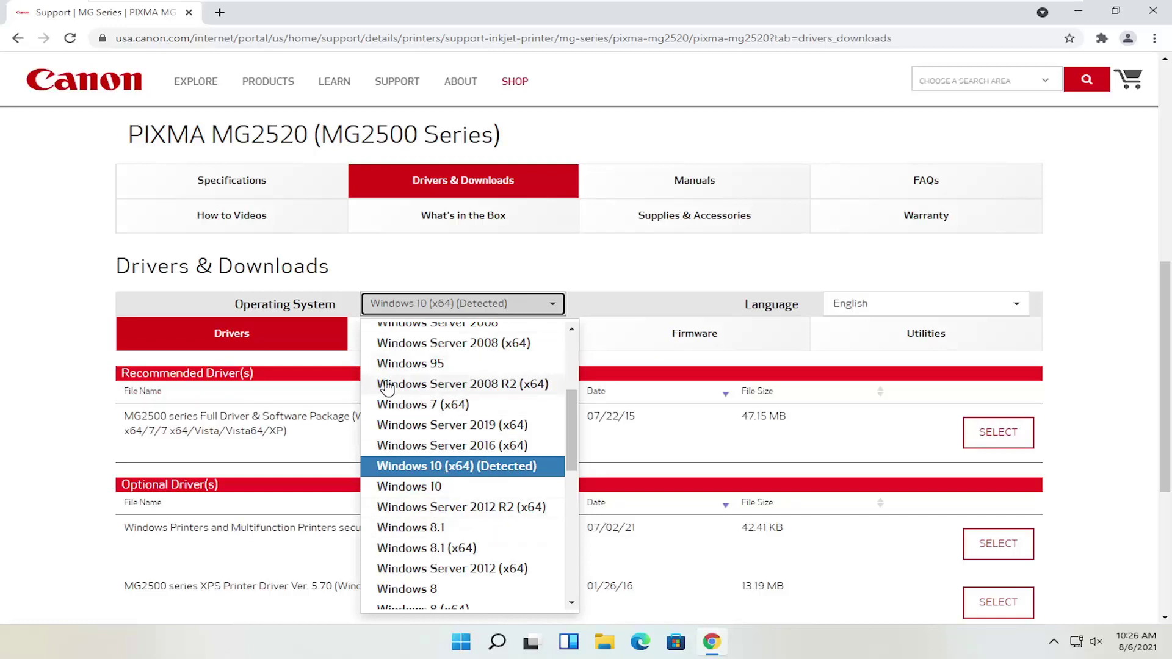
left_click(23, 388)
Step: Download the recommended MG2500 series Full Driver & Software Package, win-mg2500-1_1-ucd.exe
scroll(91, 348, "down", 2)
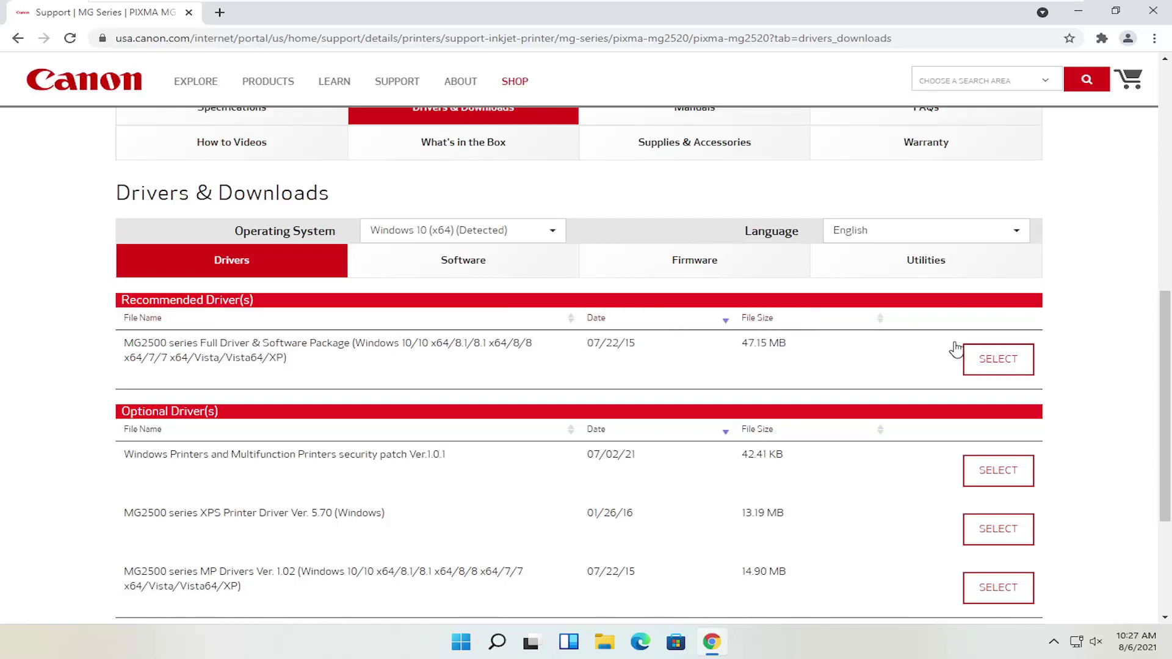
left_click(993, 363)
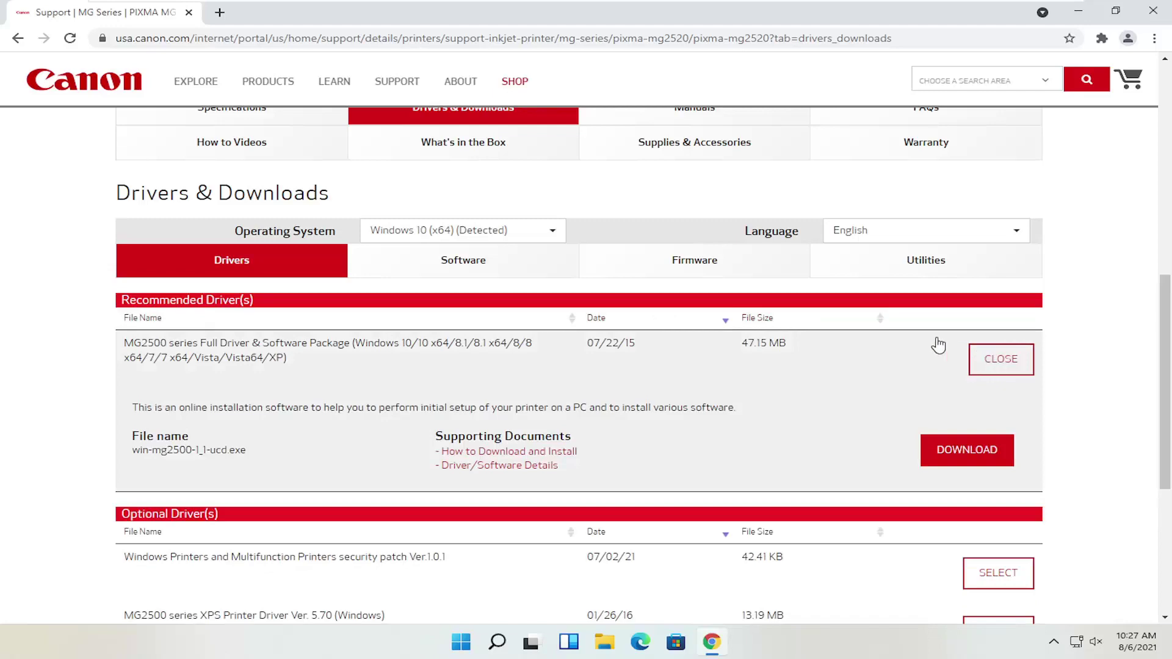
scroll(936, 340, "down", 1)
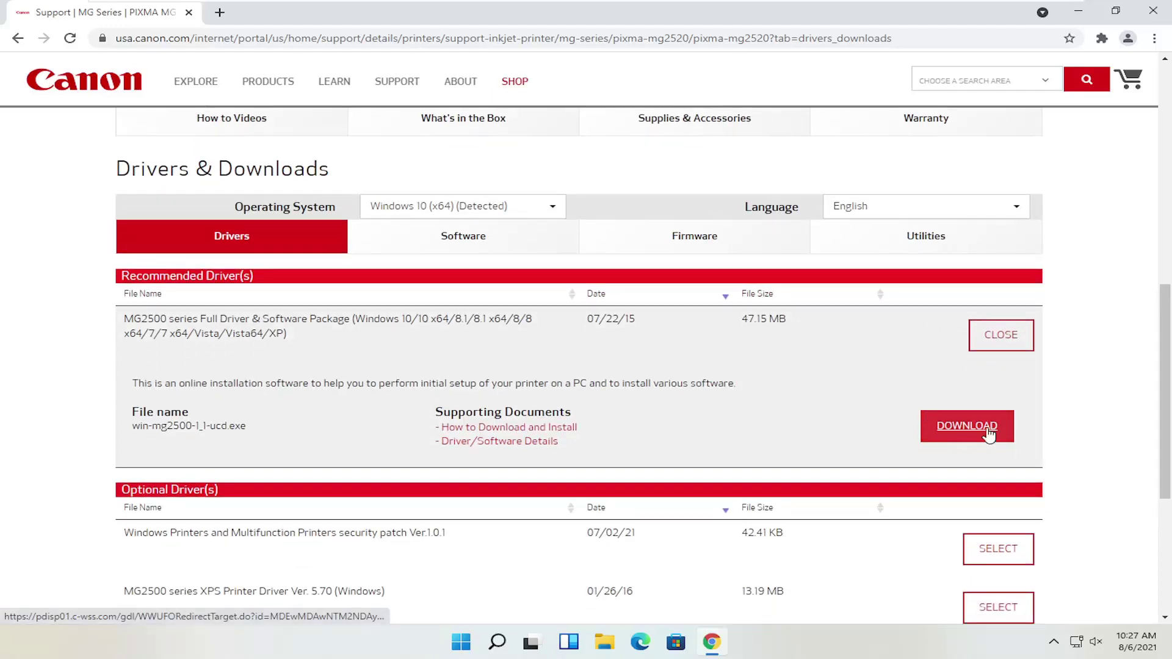
left_click(968, 427)
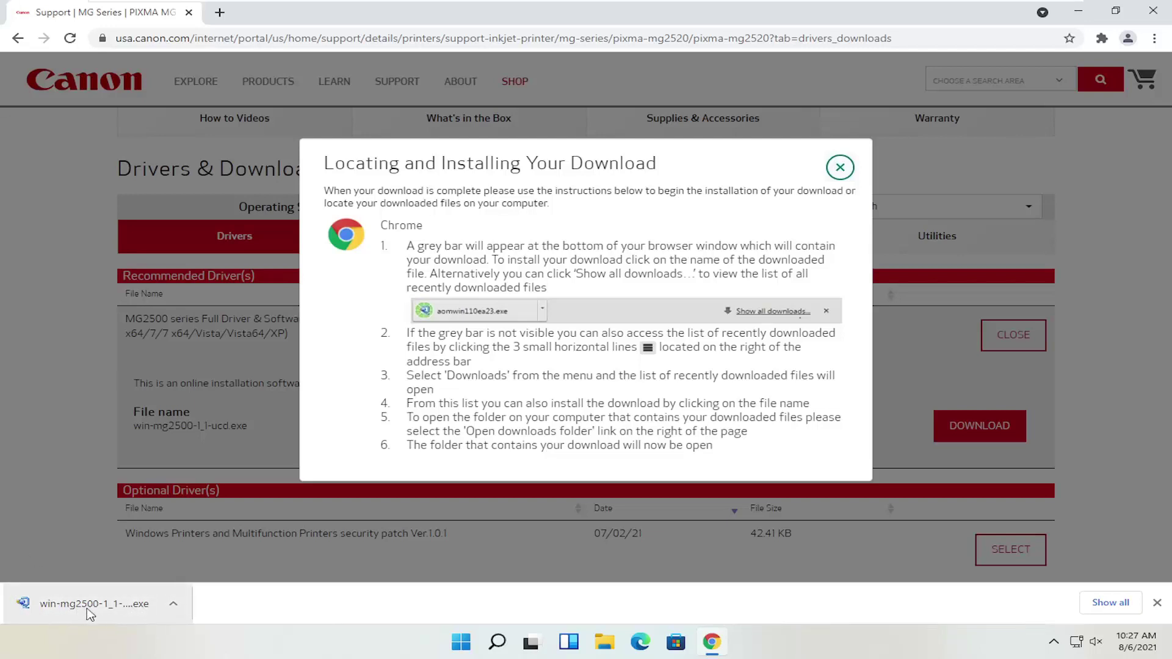
Step: Show the downloaded win-mg2500-1_1-ucd.exe in its Downloads folder and close the browser
left_click(174, 604)
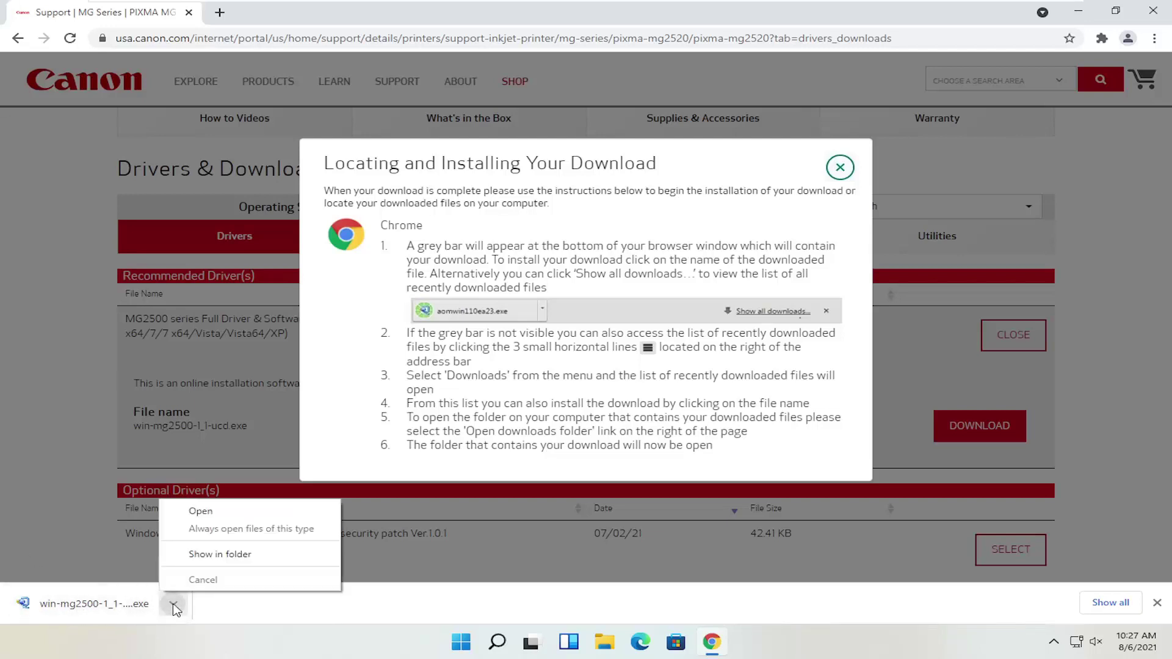
left_click(231, 557)
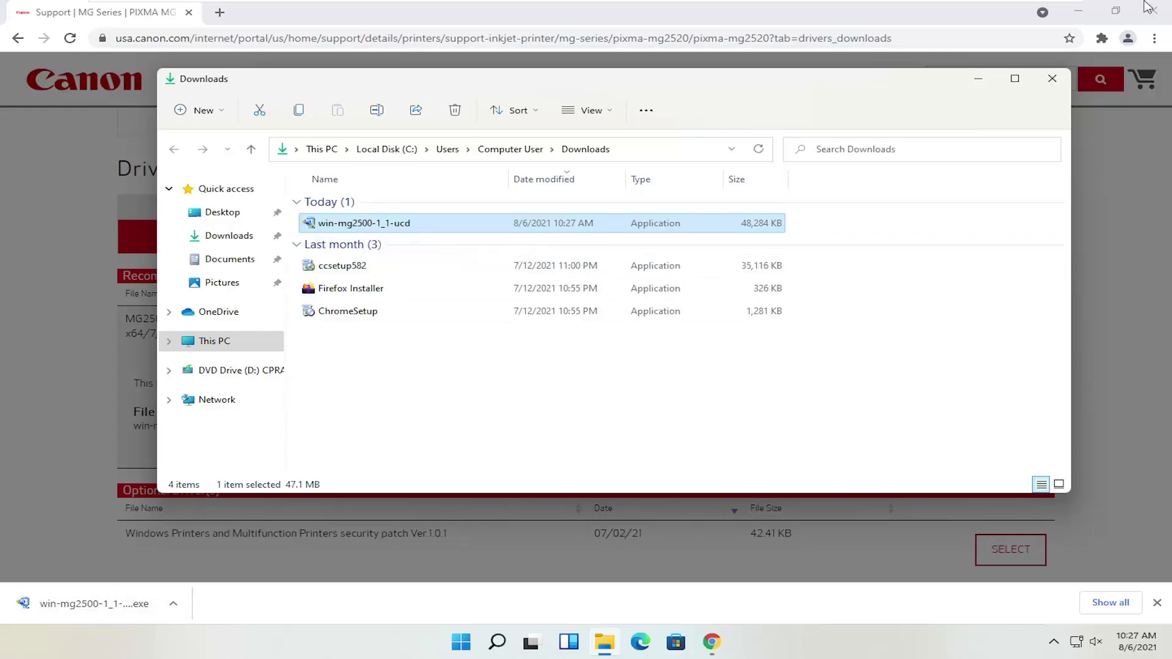
left_click(1162, 11)
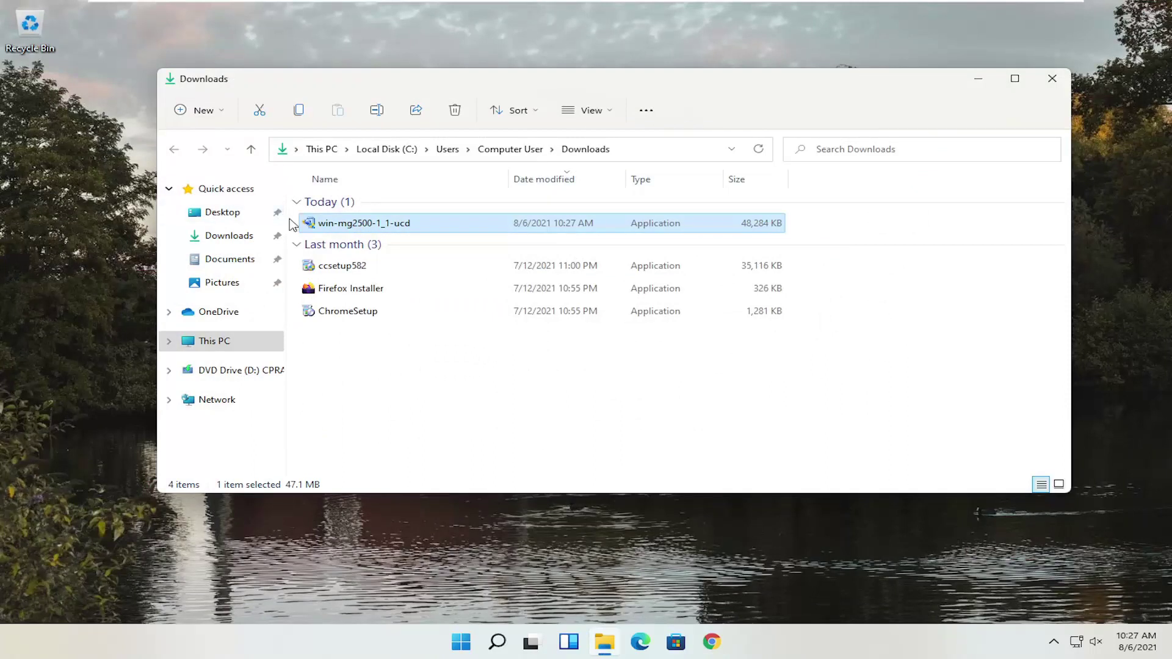
Step: Run win-mg2500-1_1-ucd, allow it to make changes to the device, and minimize the Downloads window
double_click(352, 224)
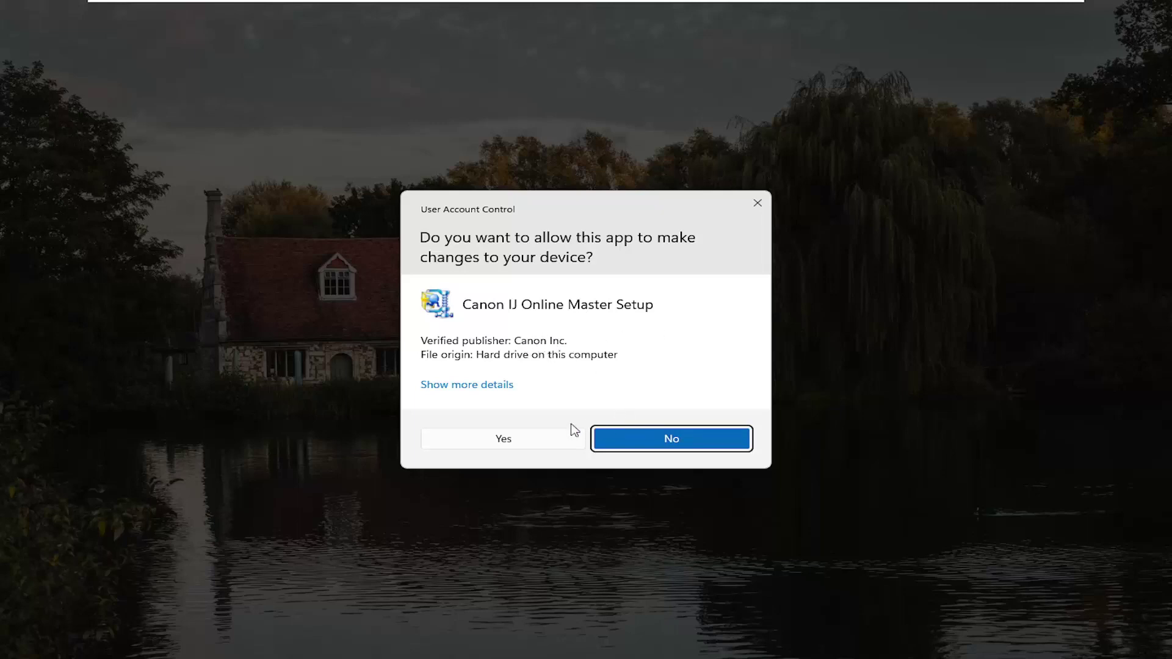
left_click(509, 441)
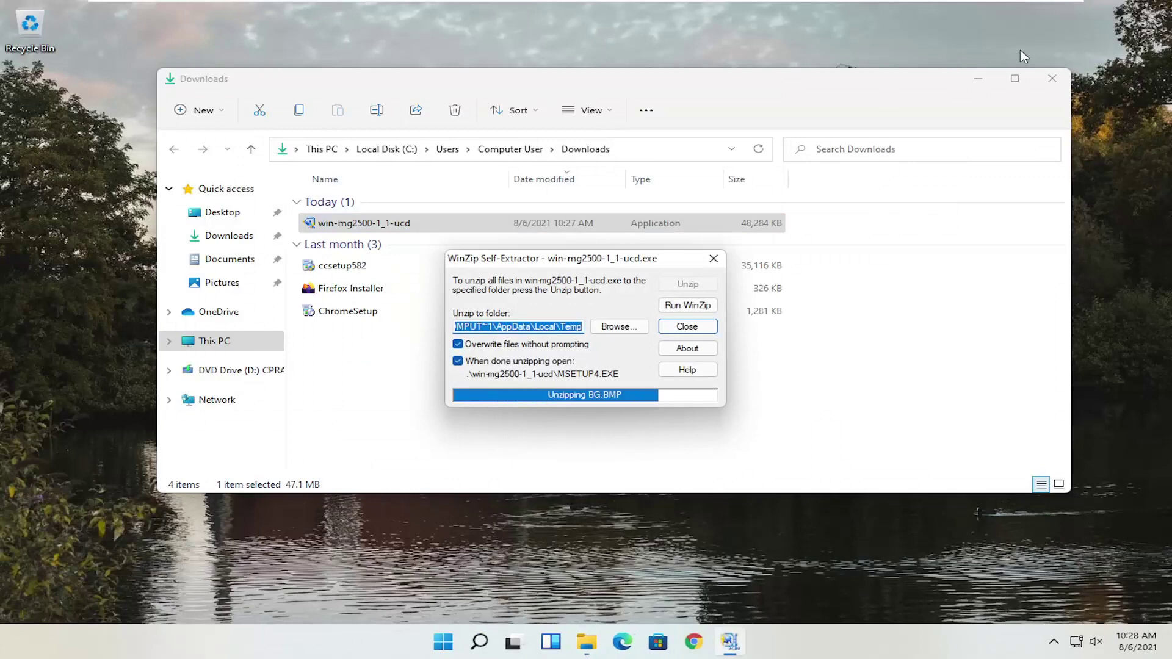
left_click(977, 81)
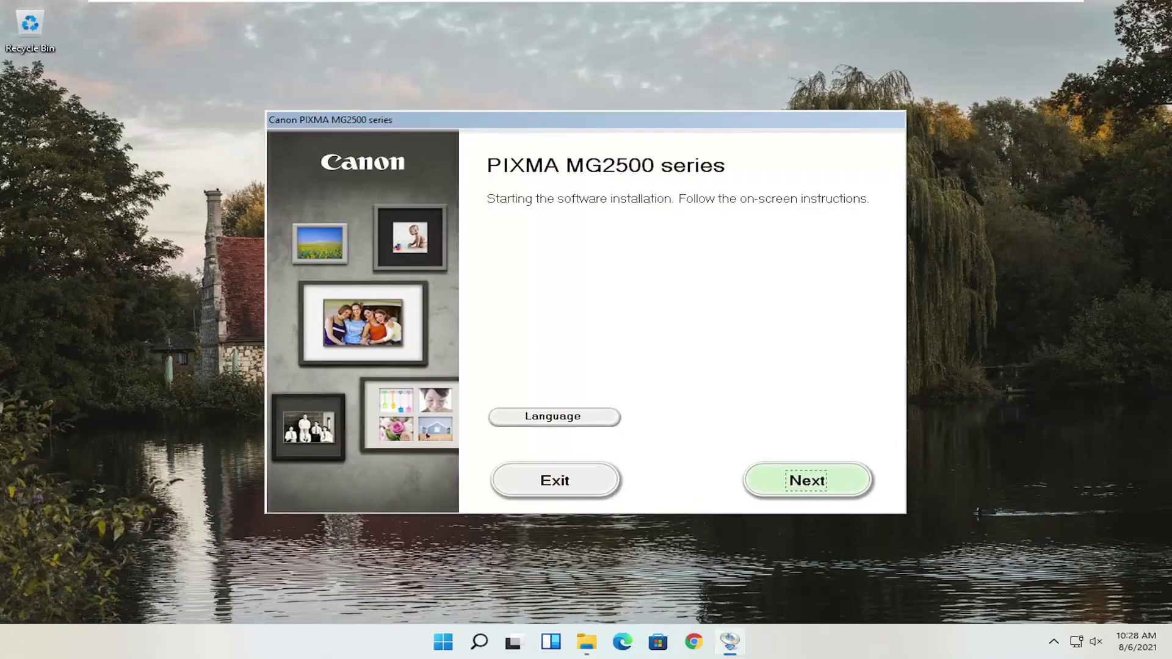
Step: Move the setup window slightly up, keep English as the installer language, and proceed to the Software Installation List
left_click_drag(588, 122, 594, 90)
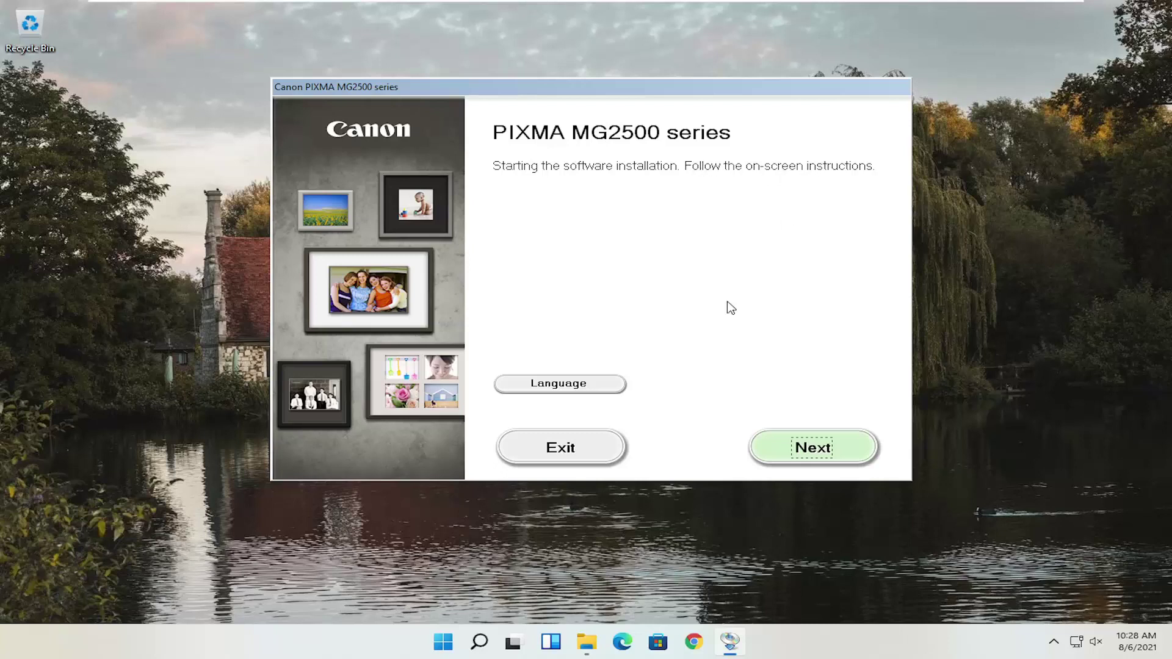
left_click(552, 388)
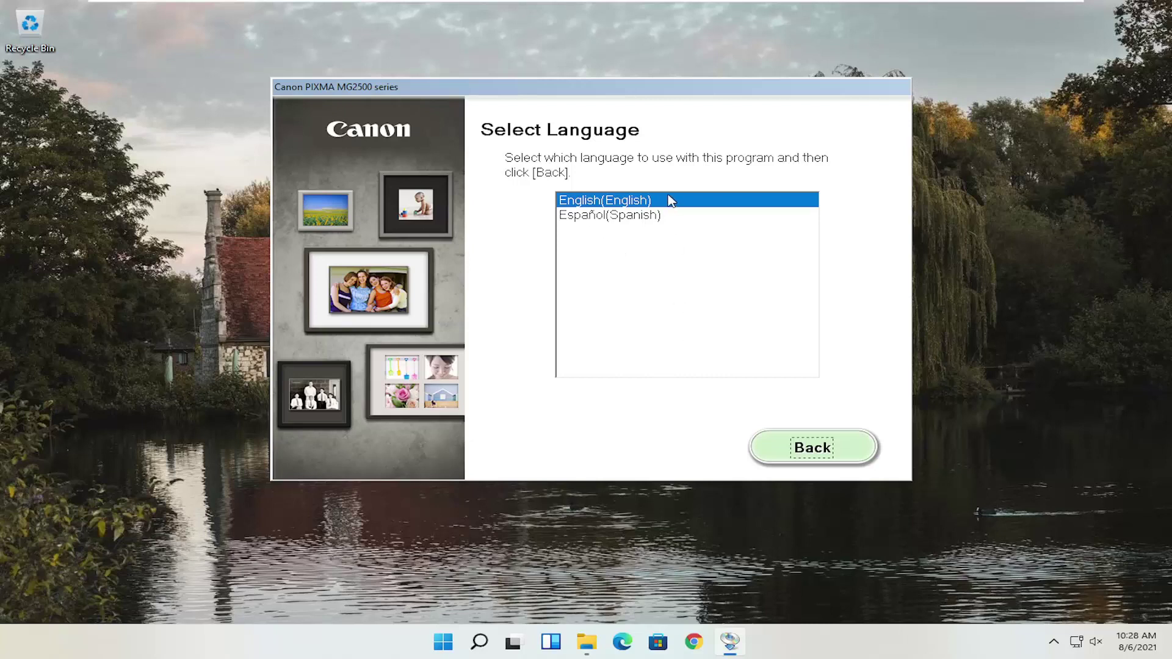
left_click(791, 451)
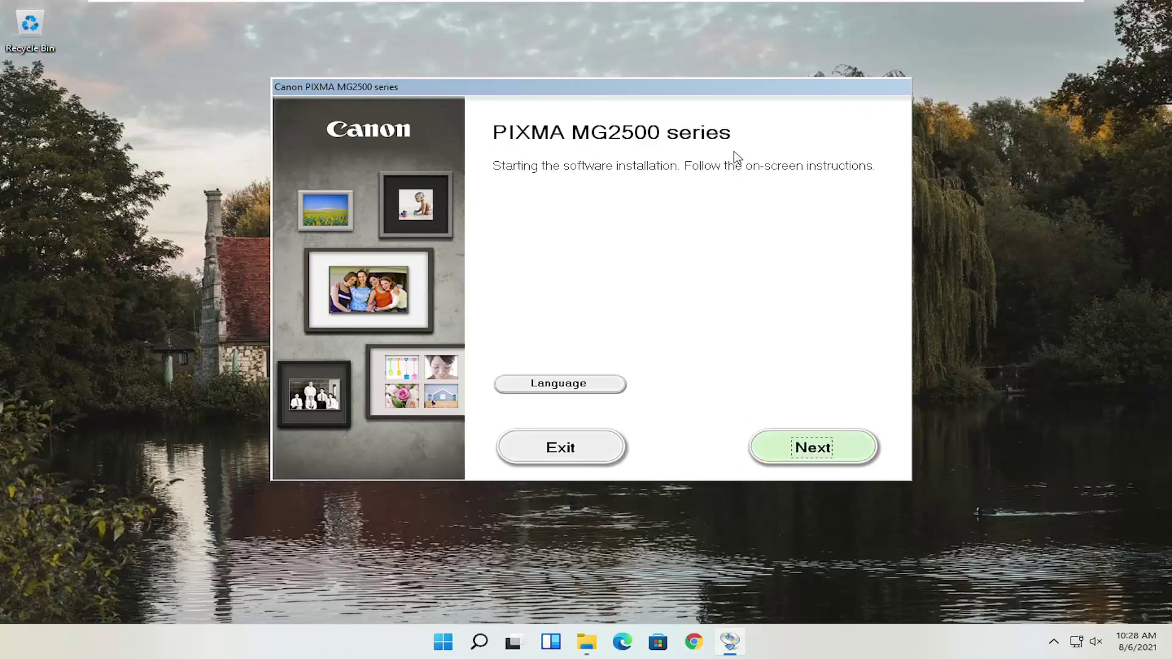
left_click(823, 457)
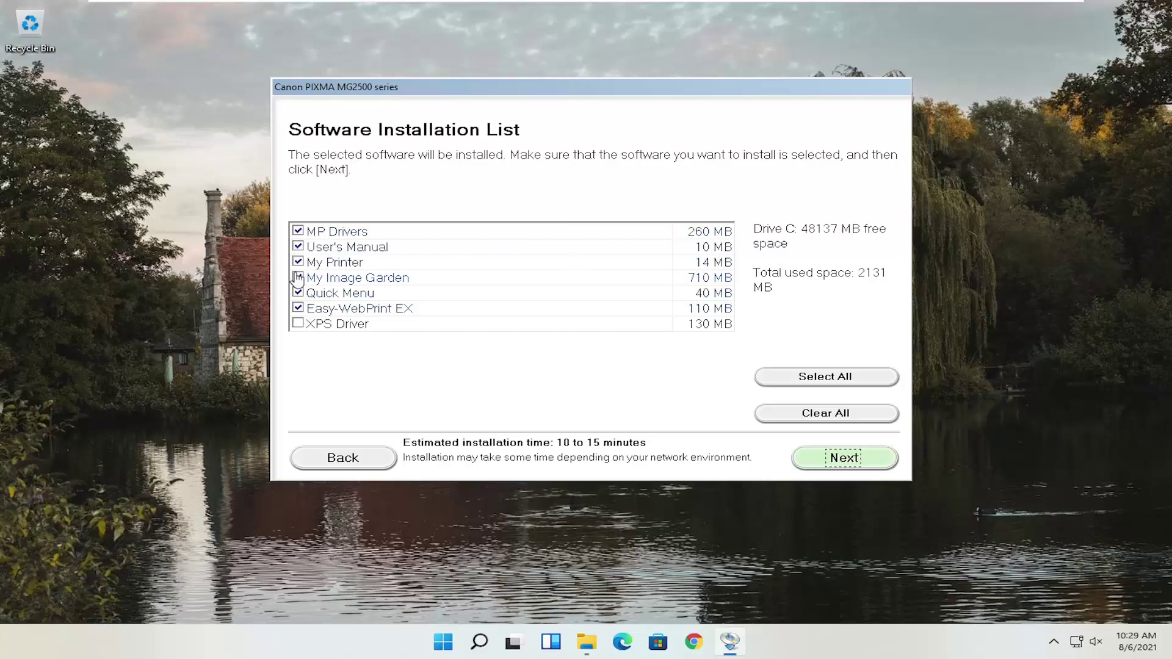
Step: Exclude Easy-WebPrint EX from the software to install and confirm the remaining selection
mouse_move(313, 235)
mouse_move(337, 302)
mouse_move(371, 287)
left_click(298, 308)
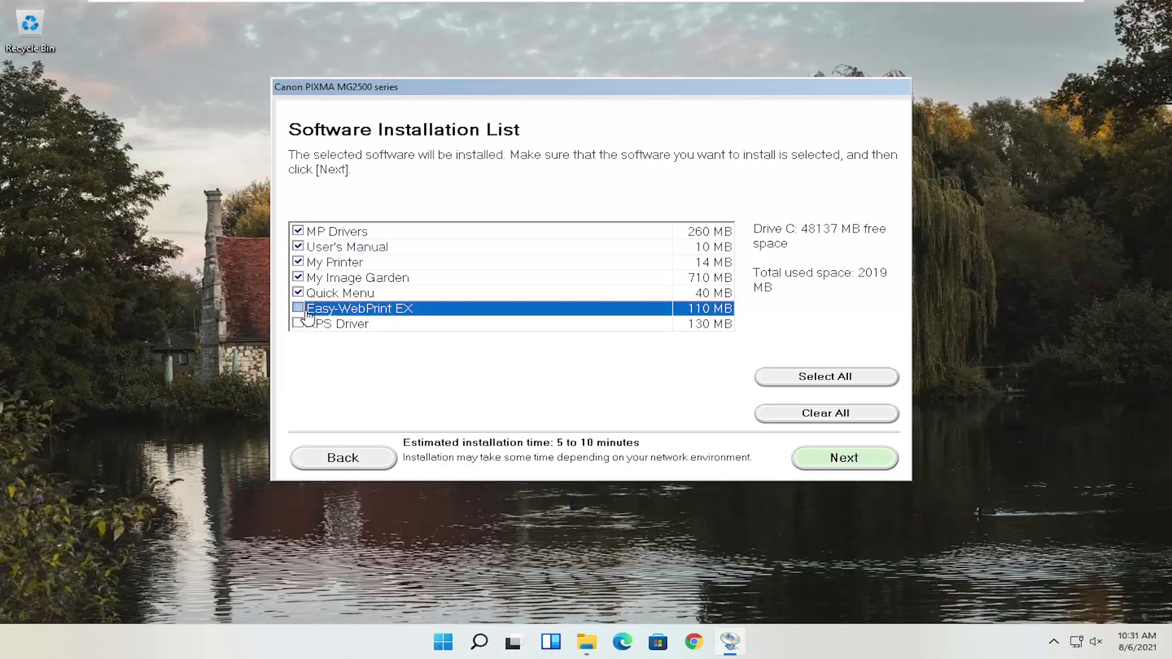
mouse_move(305, 314)
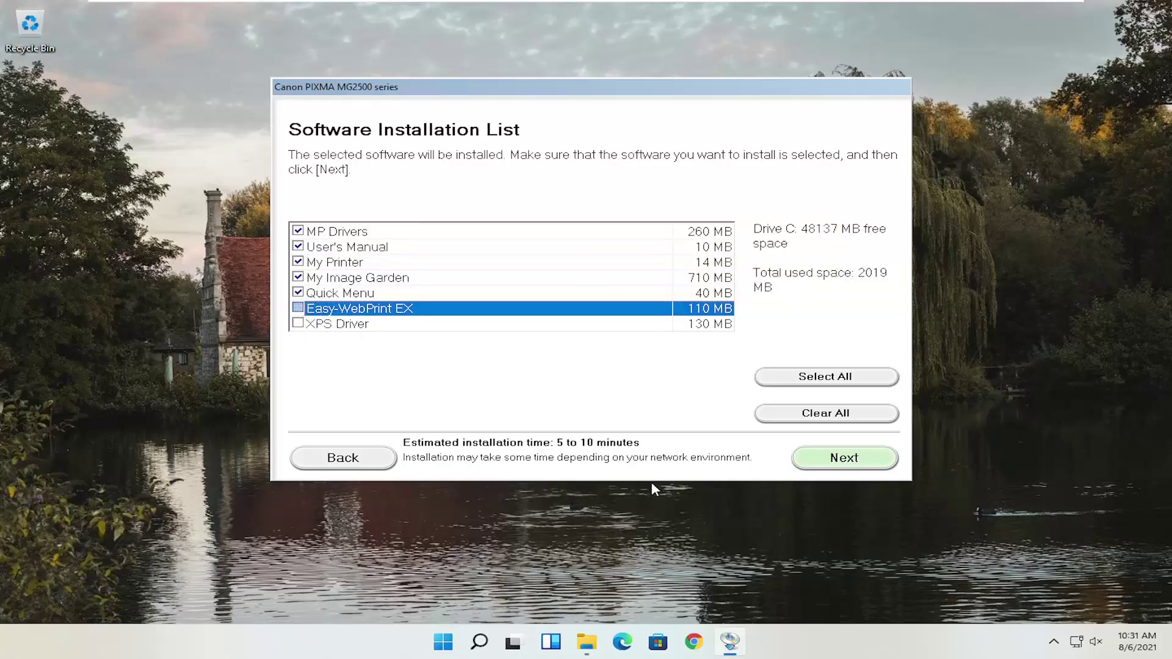
left_click(834, 462)
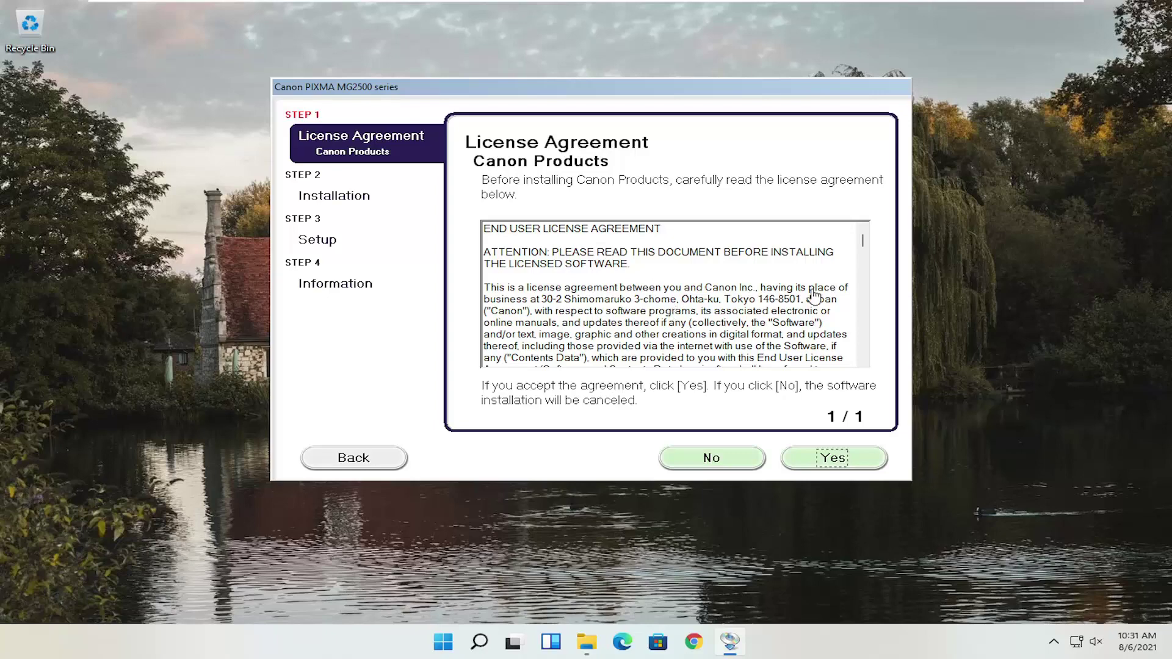
Step: Accept the Canon license agreement and continue past the firewall notice to start downloading the selected software
left_click(815, 464)
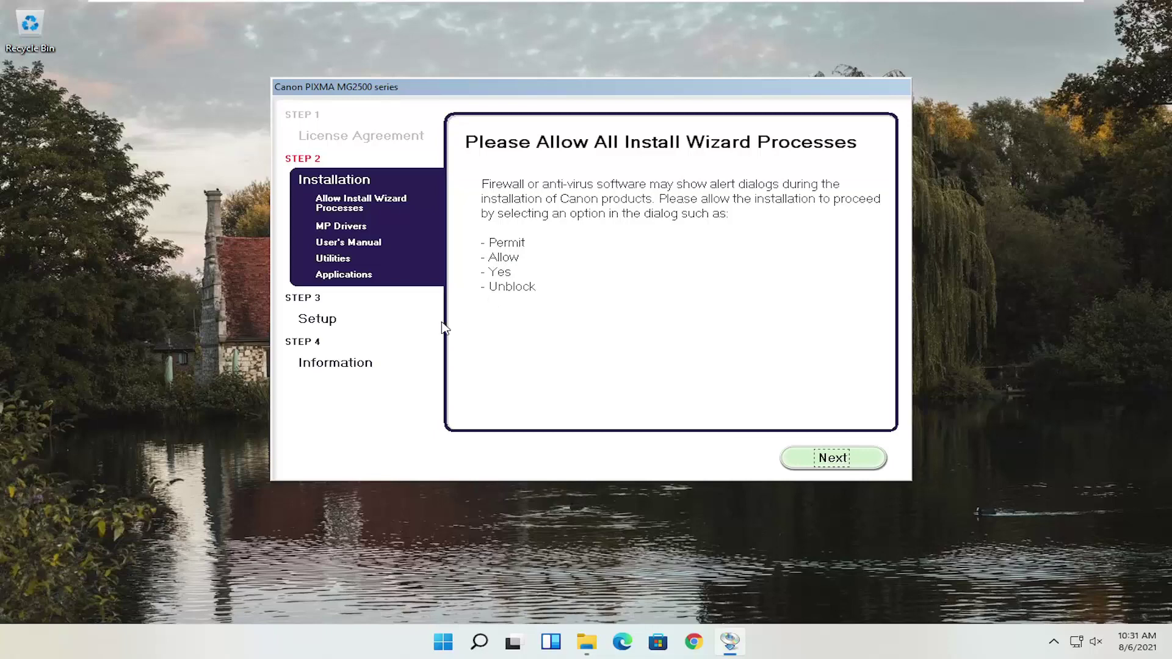
left_click(822, 461)
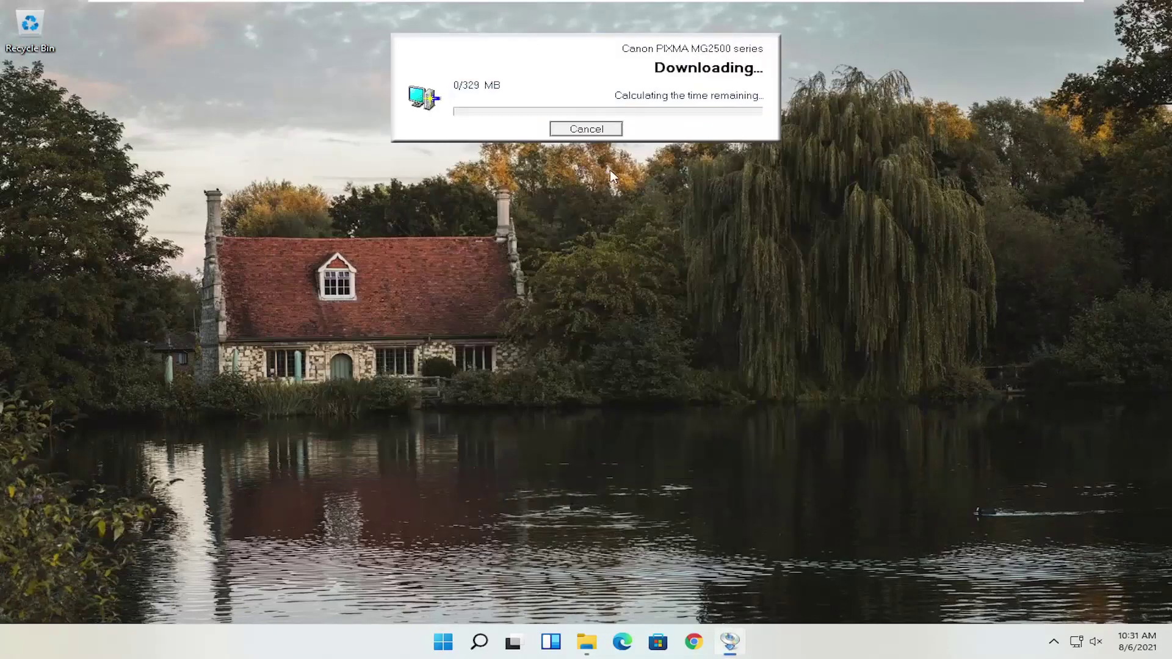